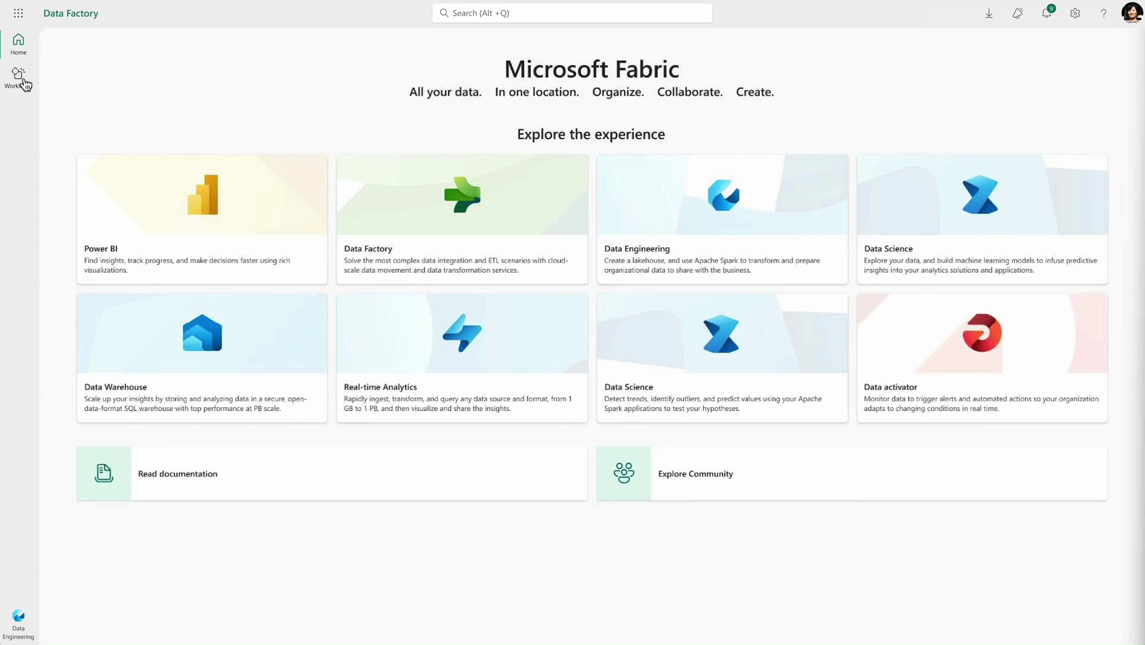
Open the home page of the Neo4j Graph Analytics workload from the available workloads.
click(24, 84)
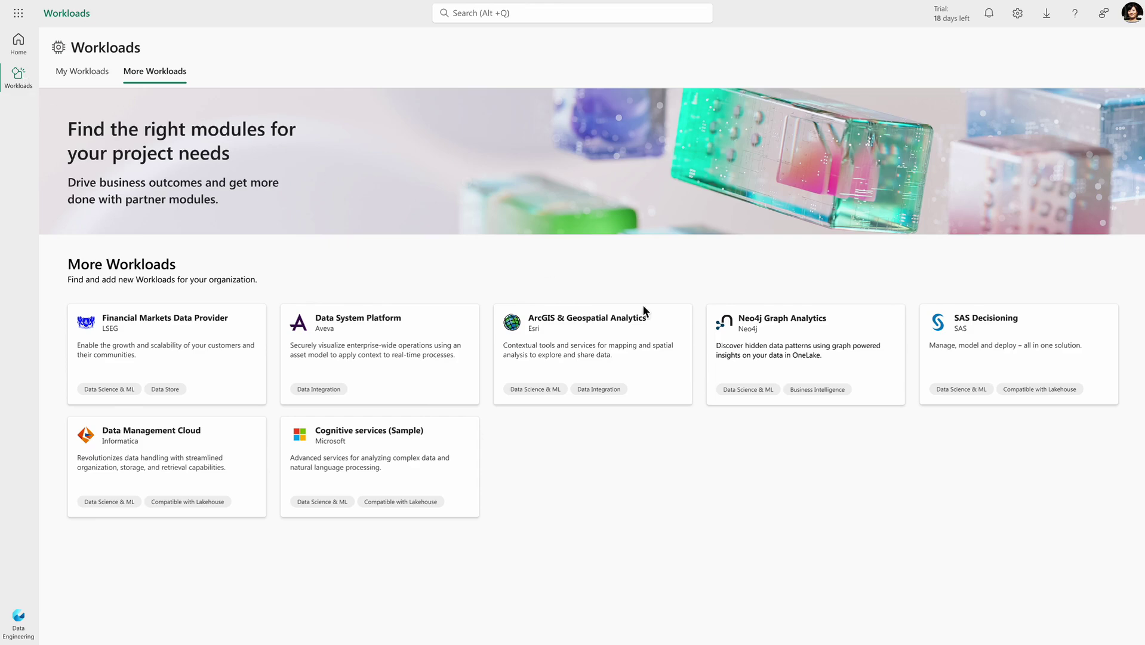
click(811, 359)
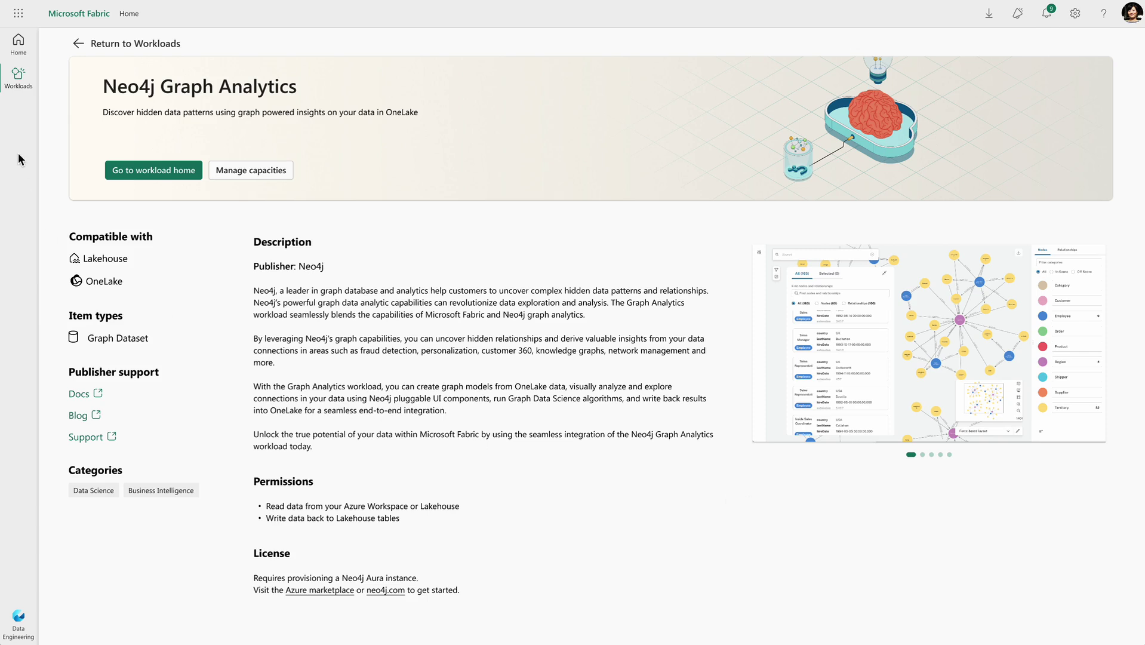
click(152, 172)
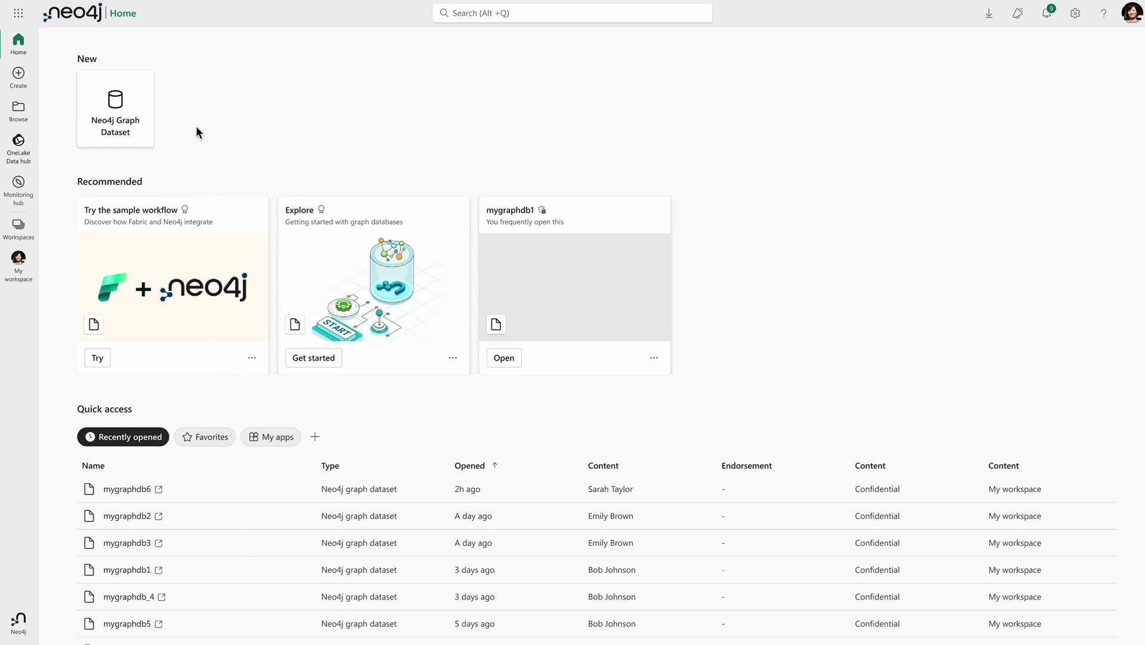
Create a new Neo4j graph dataset named graph_dataset_1.
click(134, 113)
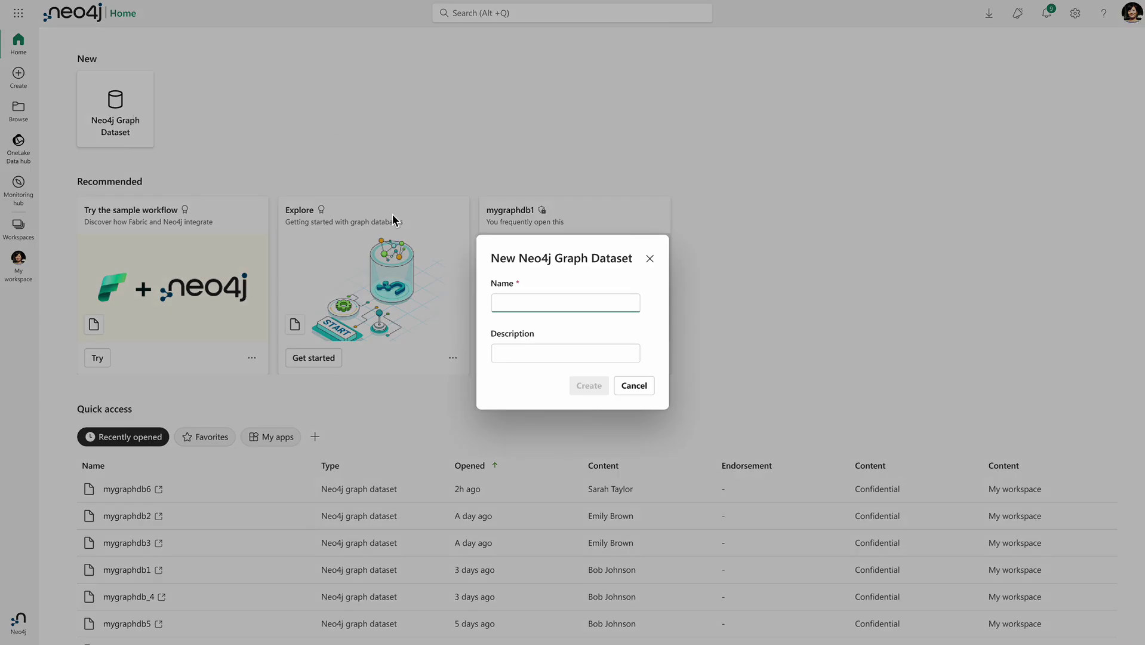
click(535, 304)
text(graph_dataset_1)
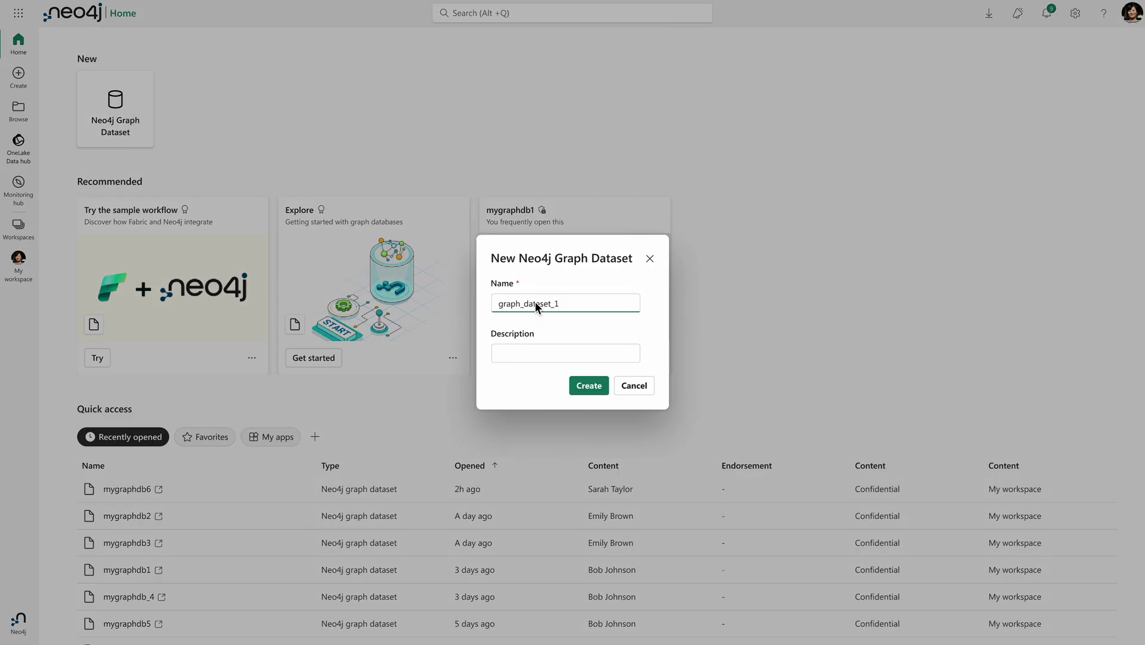
click(592, 388)
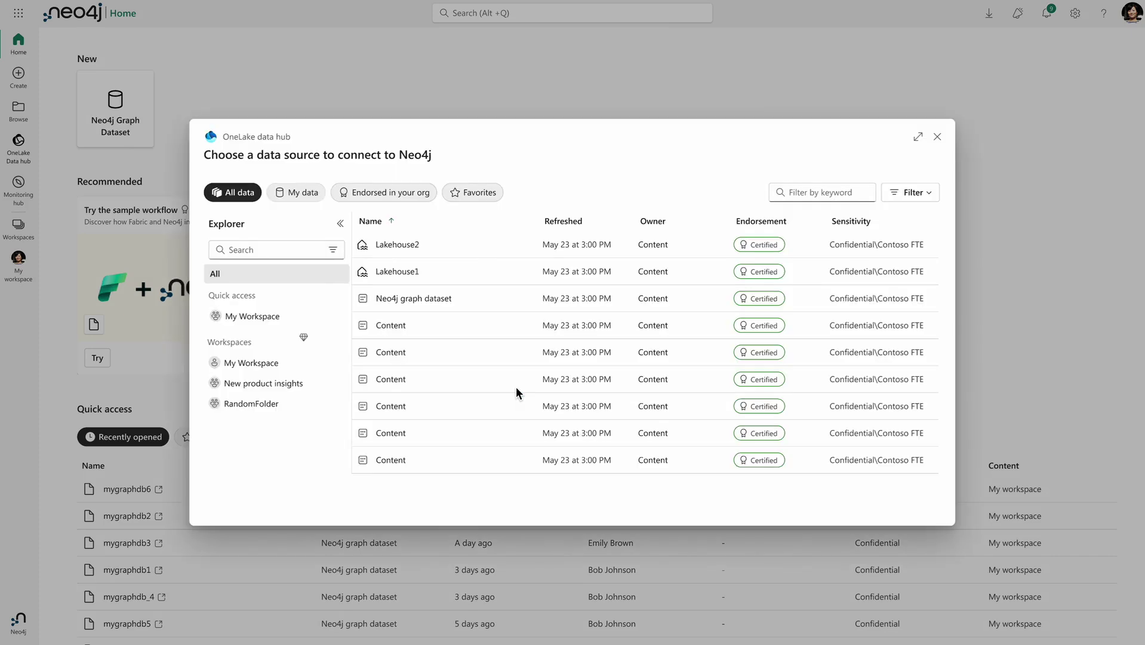
Connect Lakehouse1 as the data source and transform the selected Northwind tables into a graph dataset.
click(444, 278)
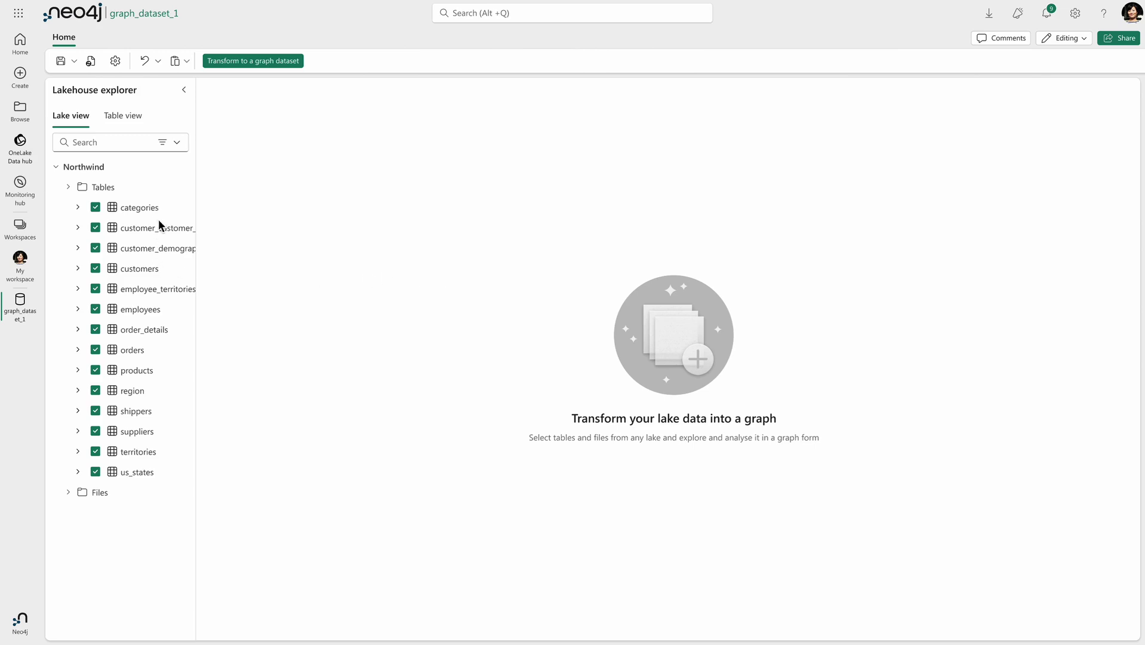
click(242, 62)
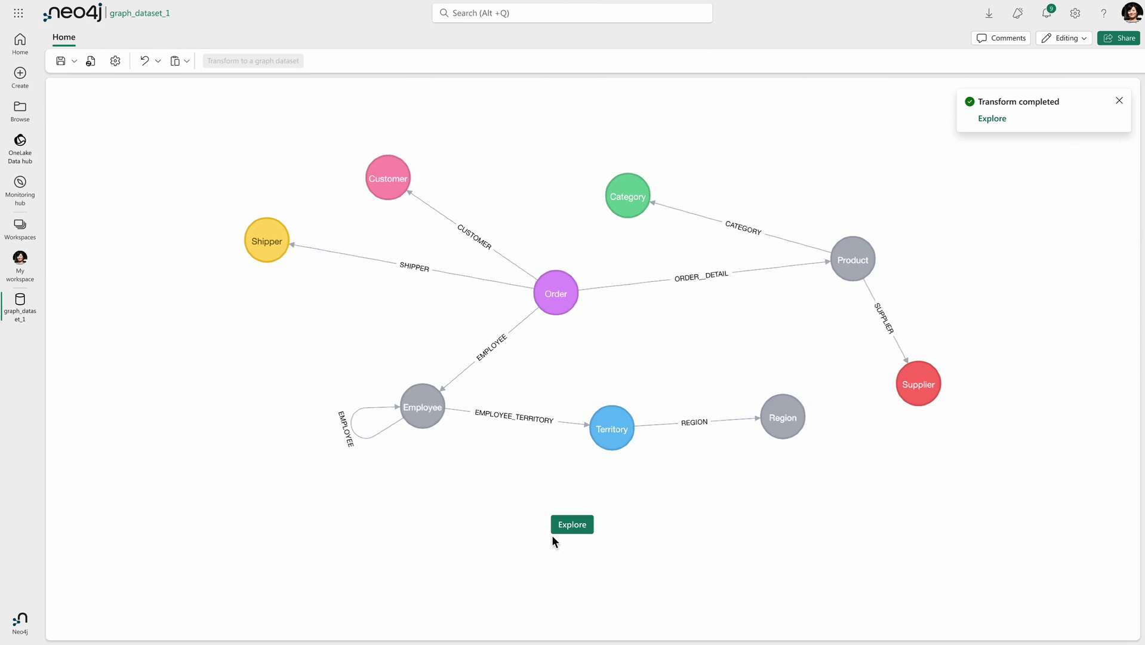
Explore the transformed graph and display a data sample with the search phrase "Show me a graph".
click(571, 525)
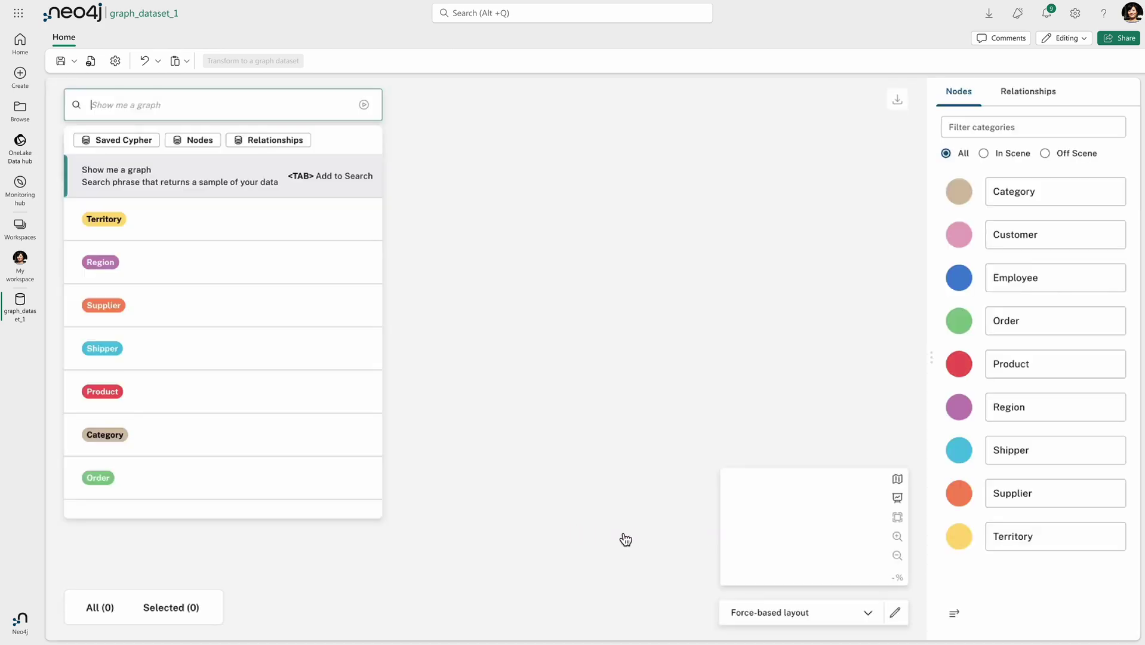
key(Tab)
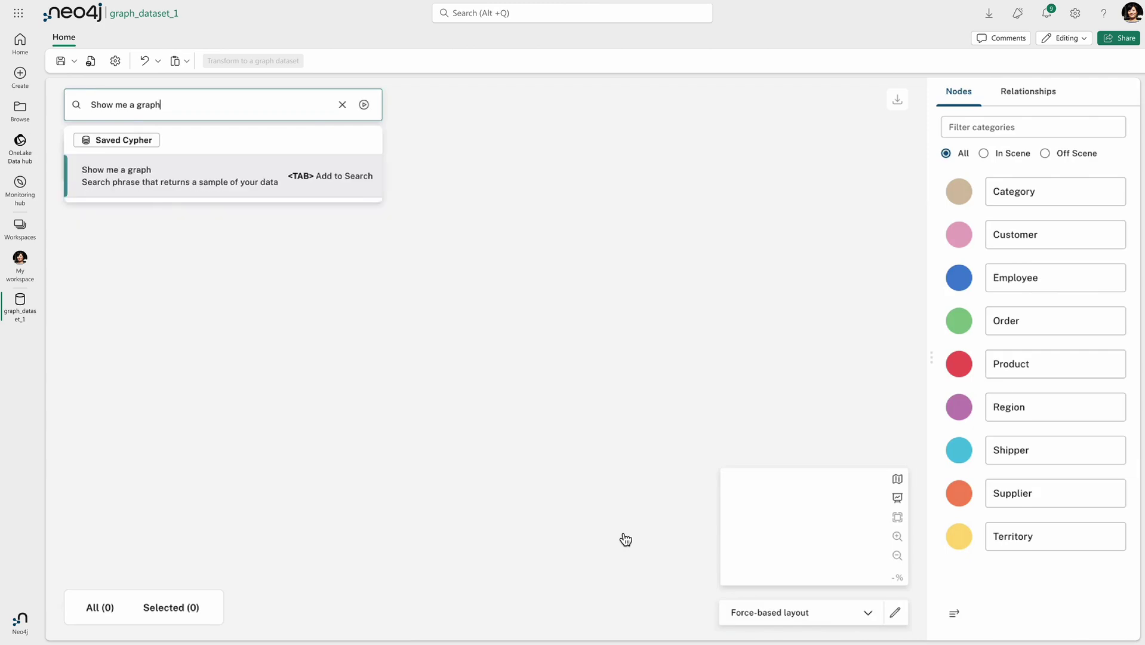
key(Return)
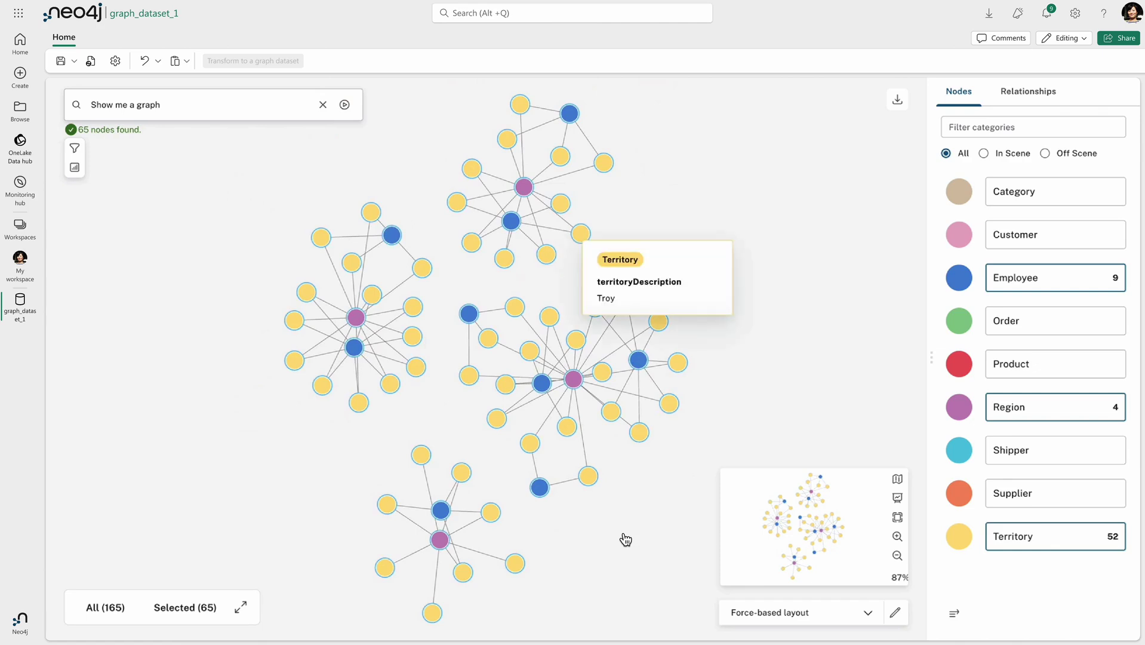
Expand the selected sample nodes to all of their connected nodes.
right_click(581, 233)
mouse_move(662, 374)
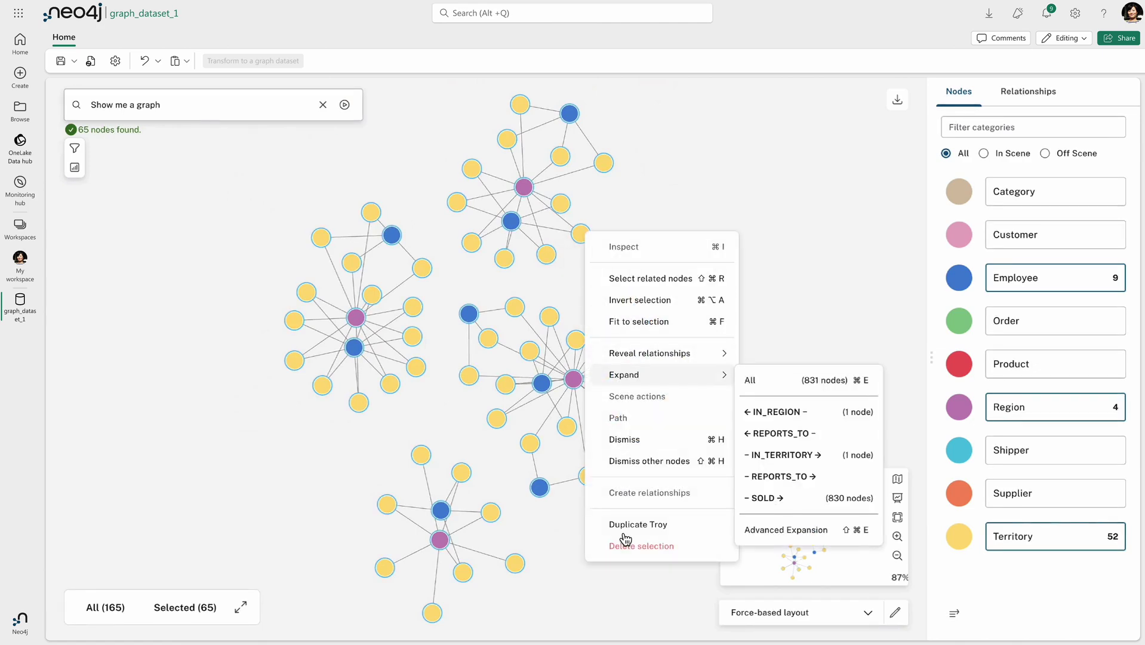
key(super+e)
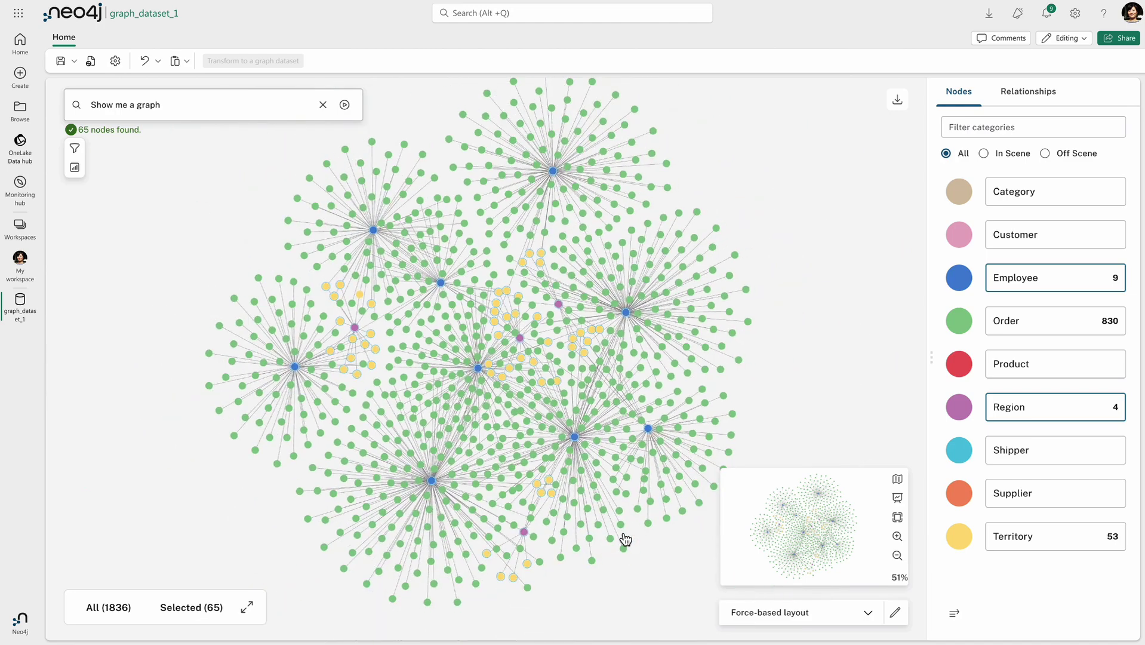
Clear the expanded sample graph from the scene and empty the search phrase.
right_click(829, 272)
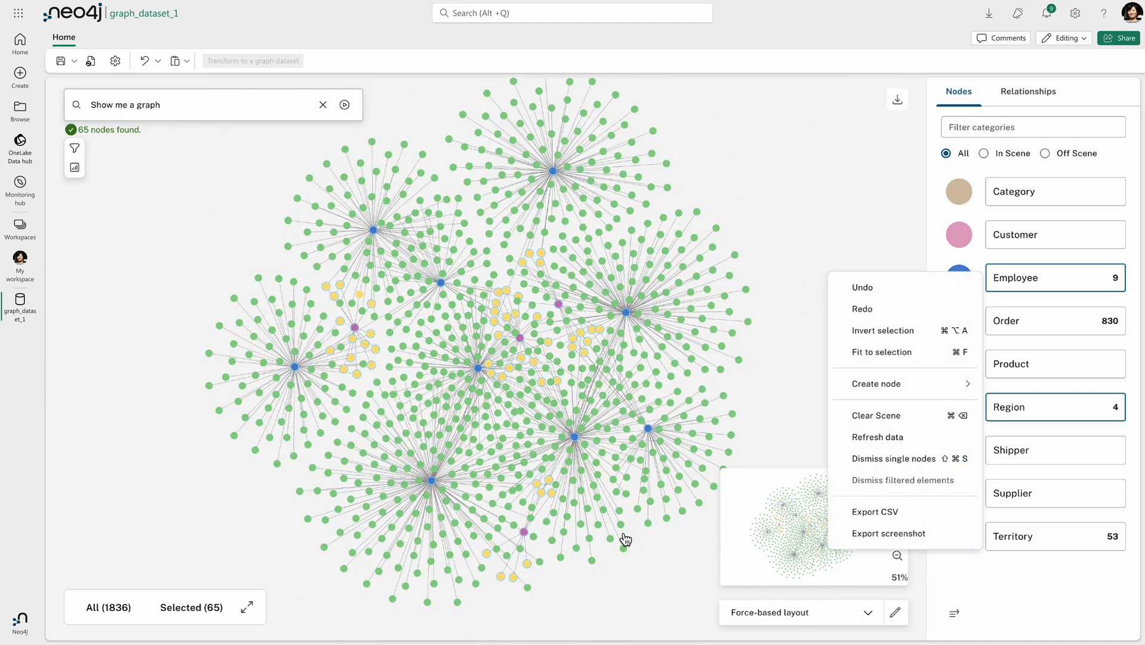
key(Up)
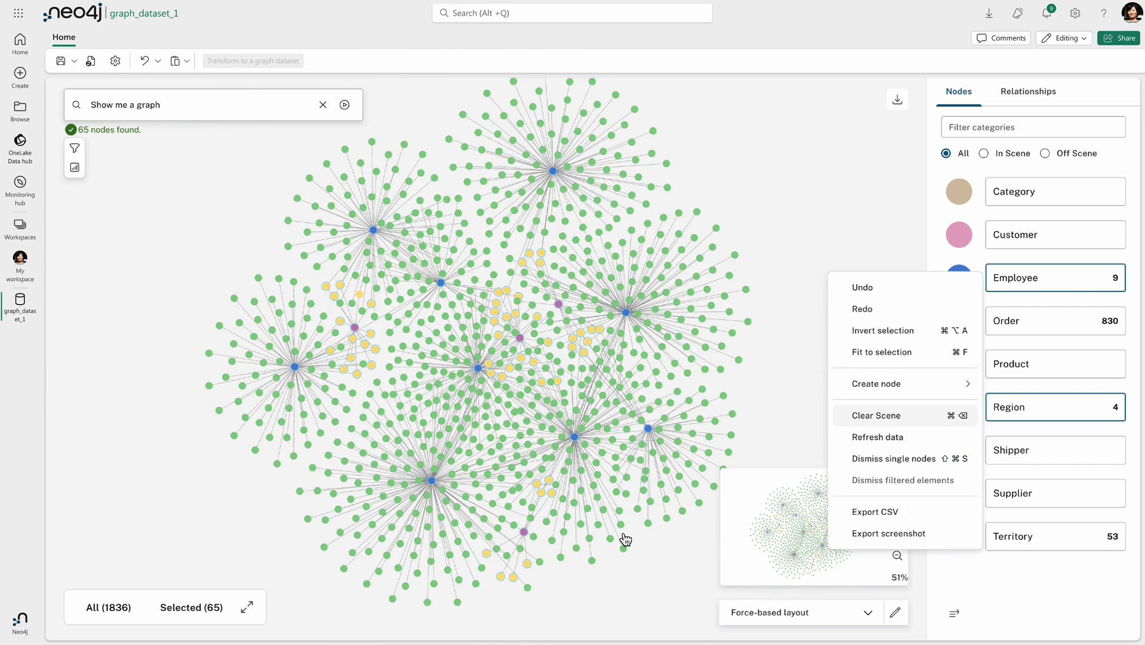
key(Return)
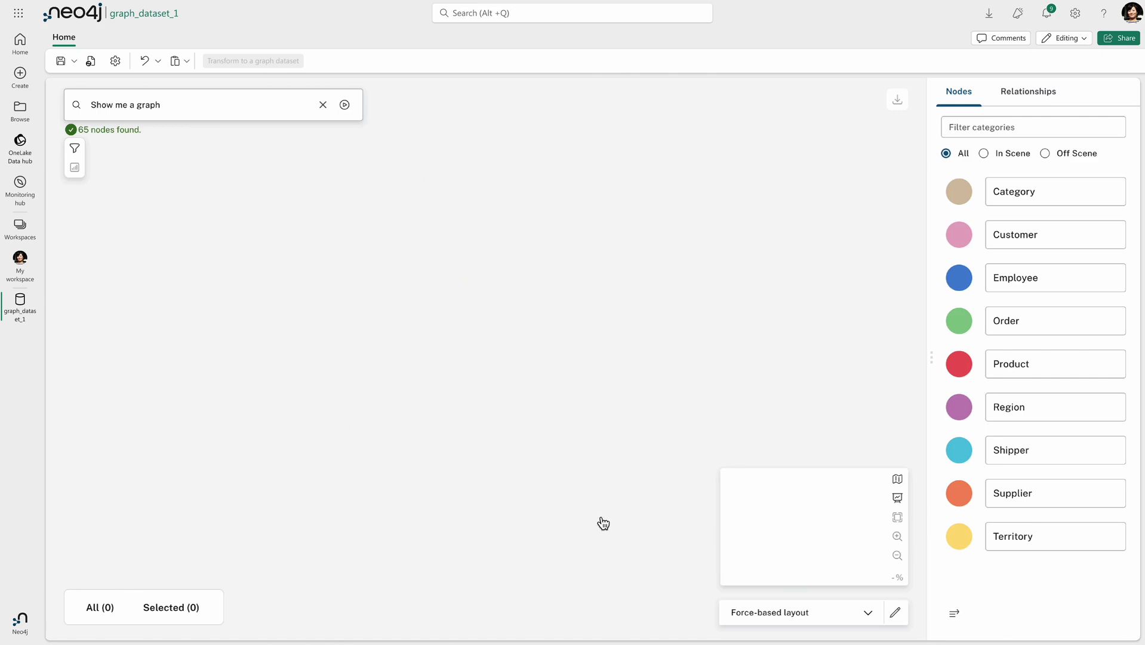
click(602, 518)
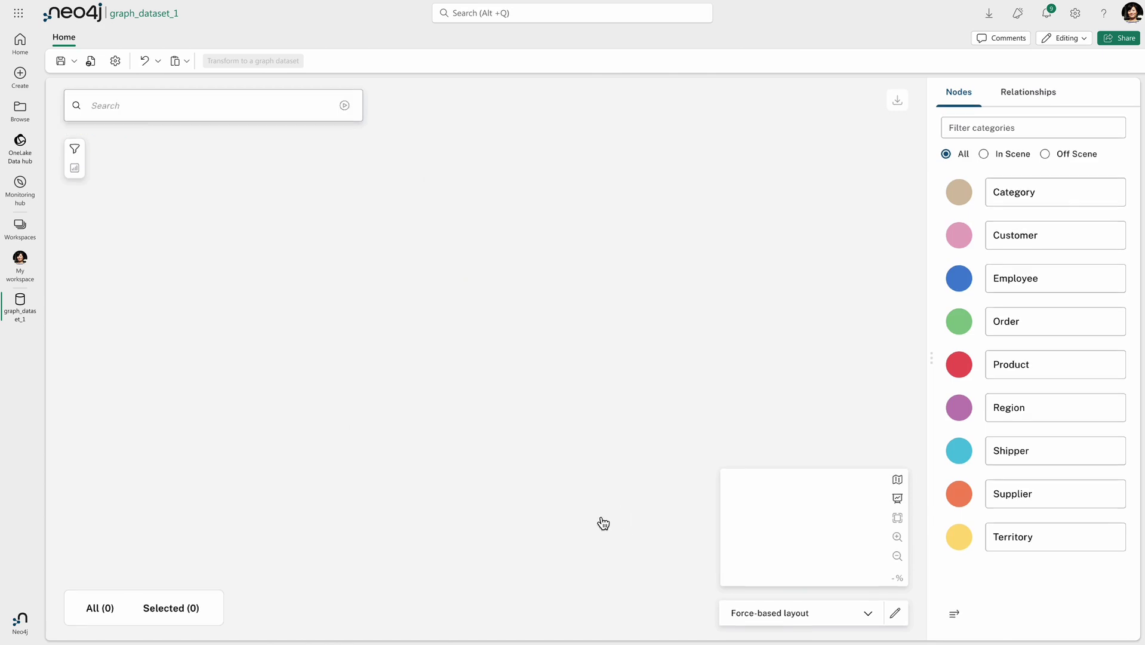
Search the graph for "which orders contain Ravioli products" using the AI-generated Order–ORDERS–Product pattern.
click(90, 106)
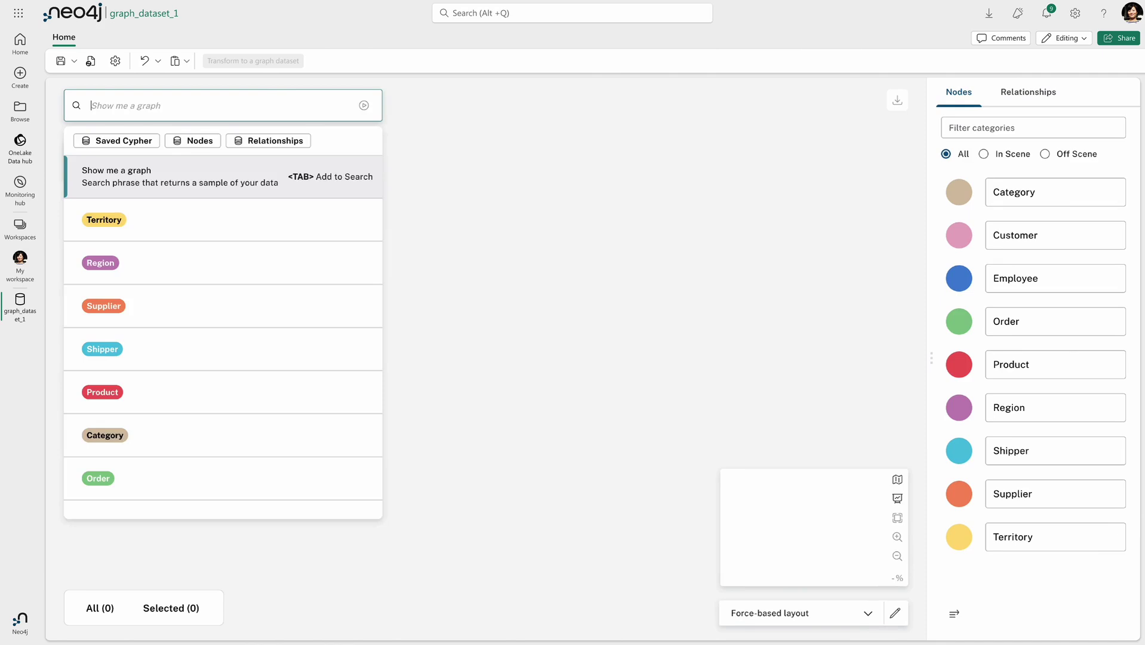
text(which)
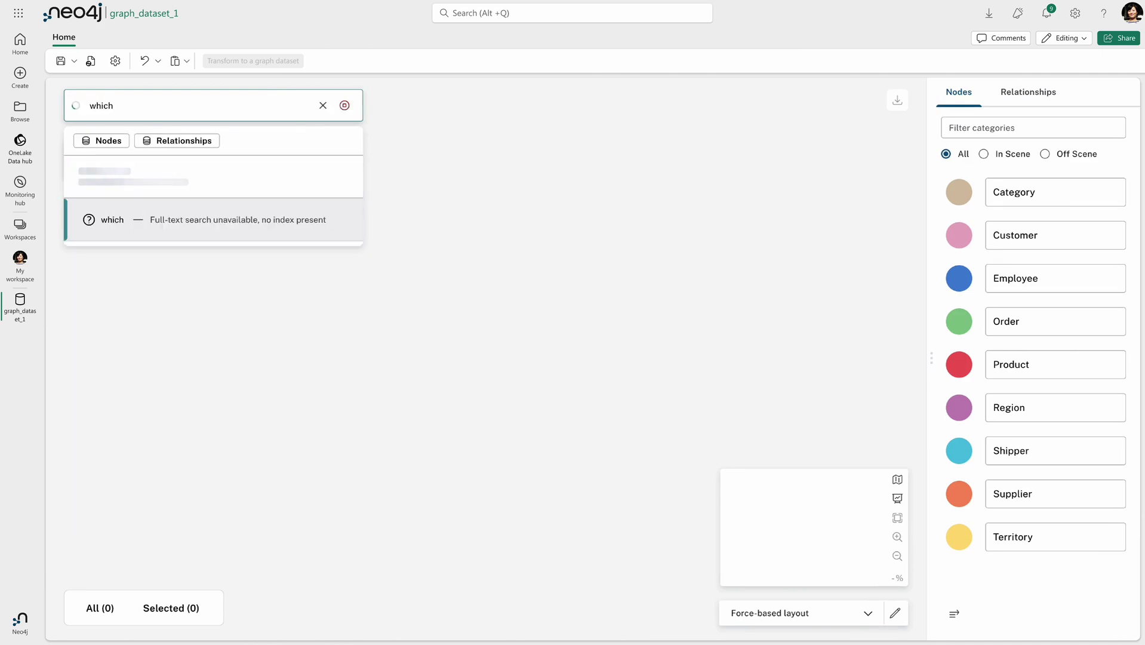
text( orders contai)
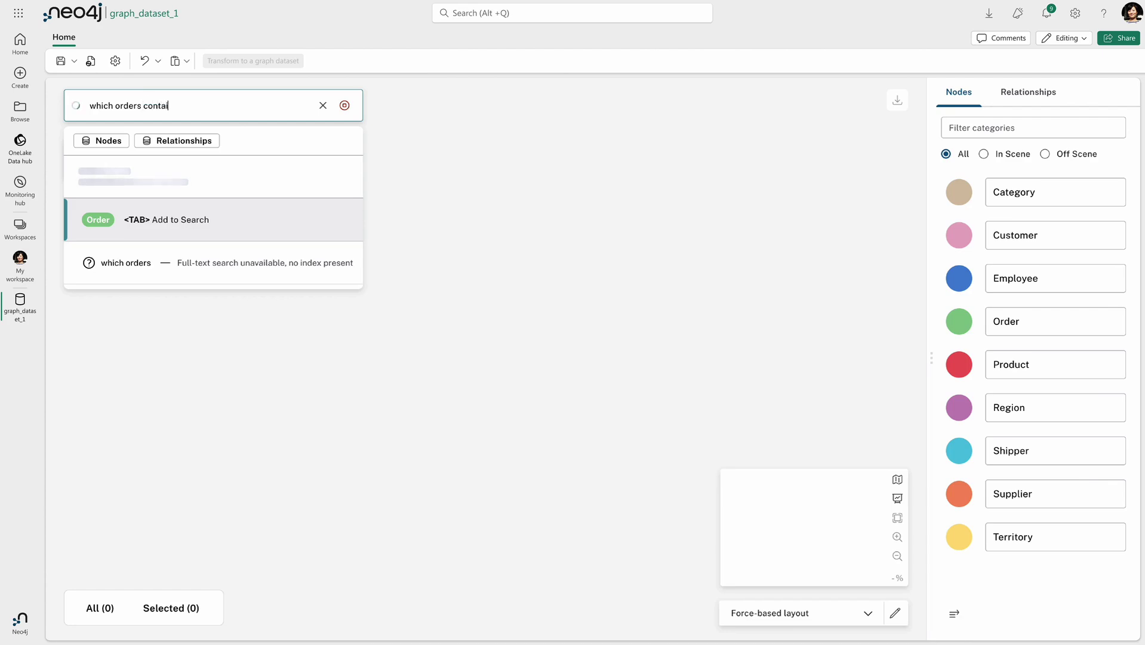
text(n Rav)
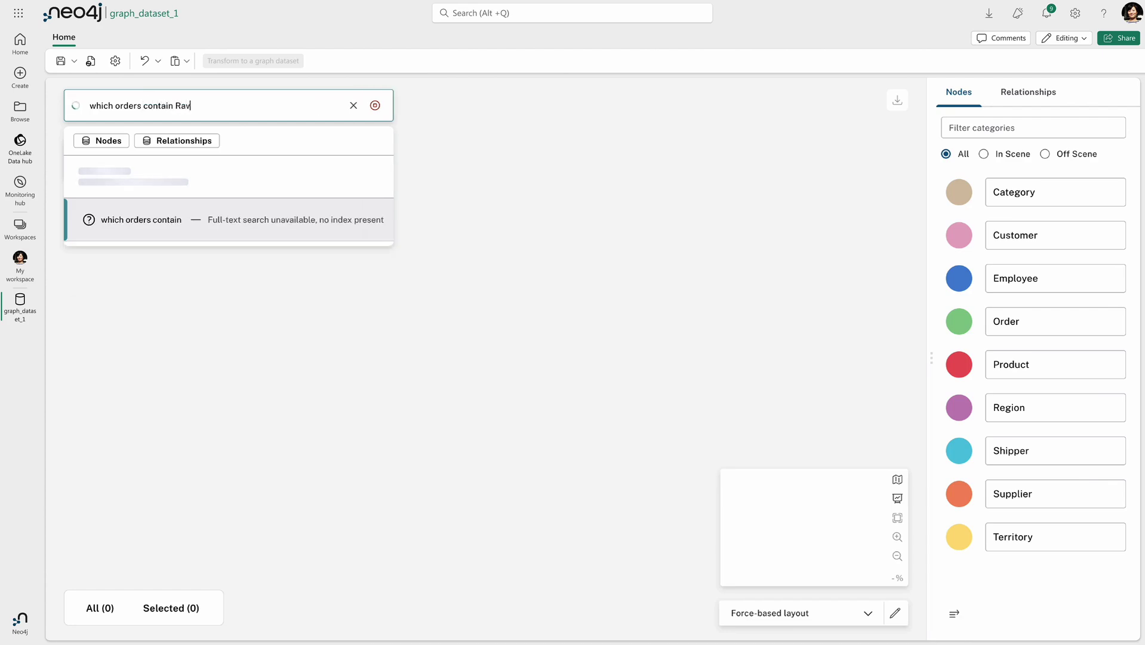
text(ioli prod)
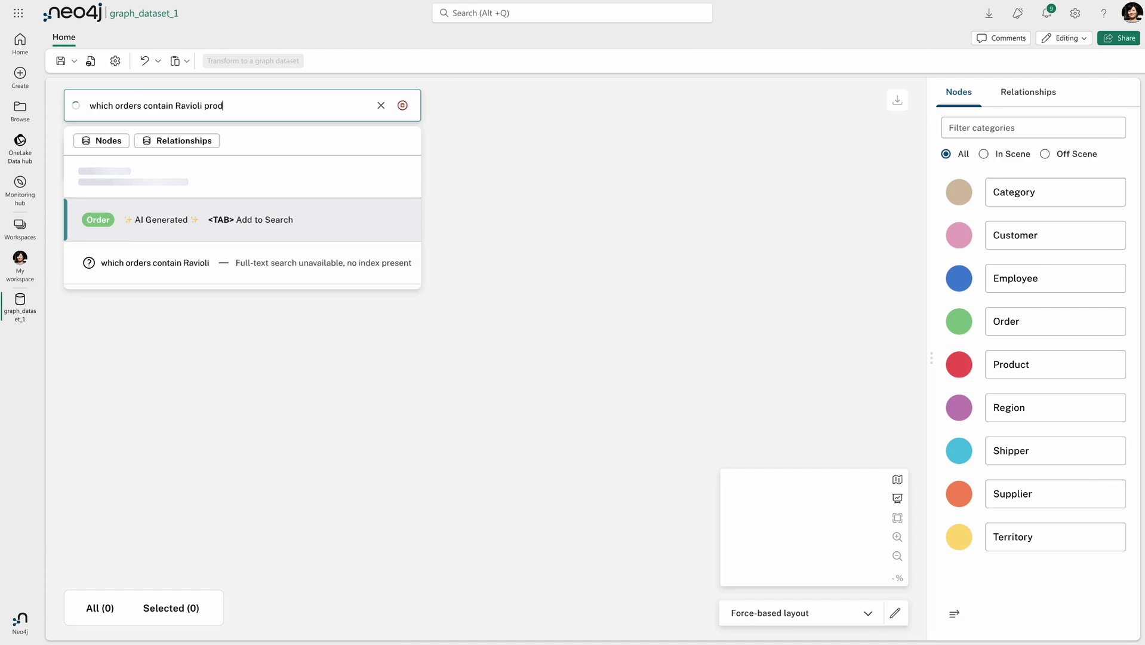
text(ucts)
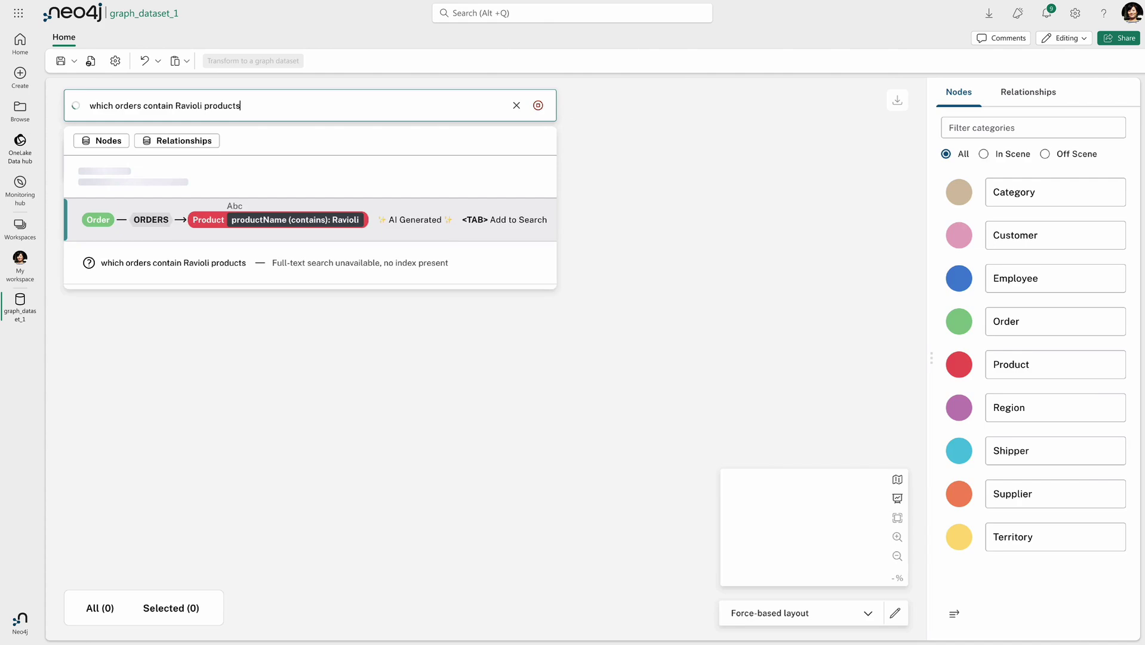
key(Tab)
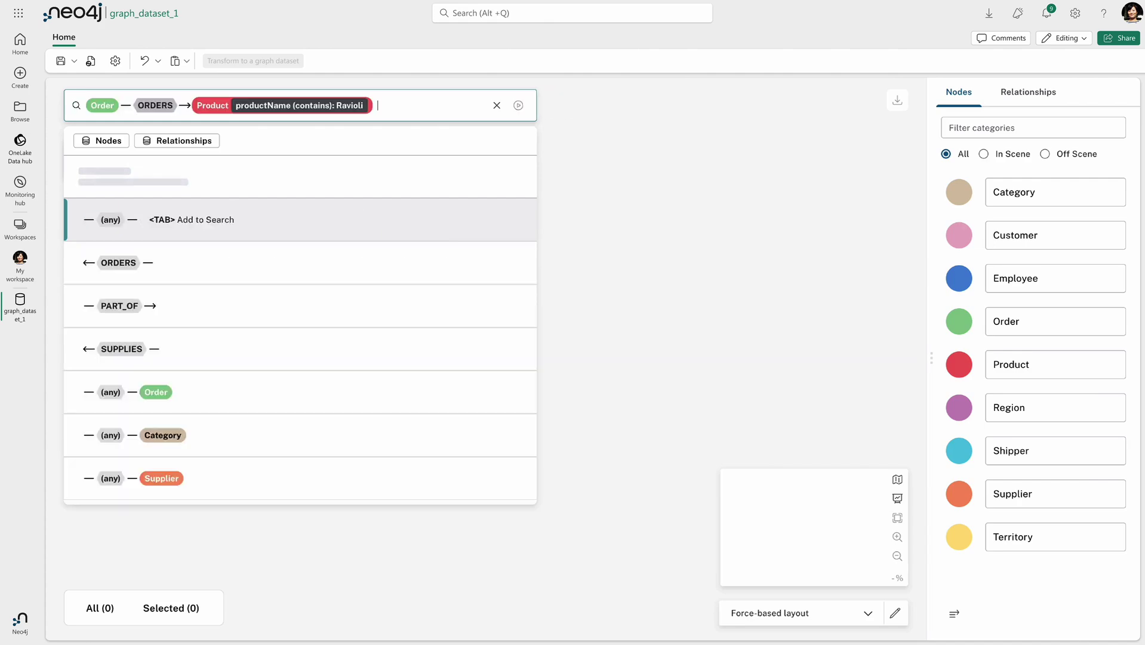
key(Return)
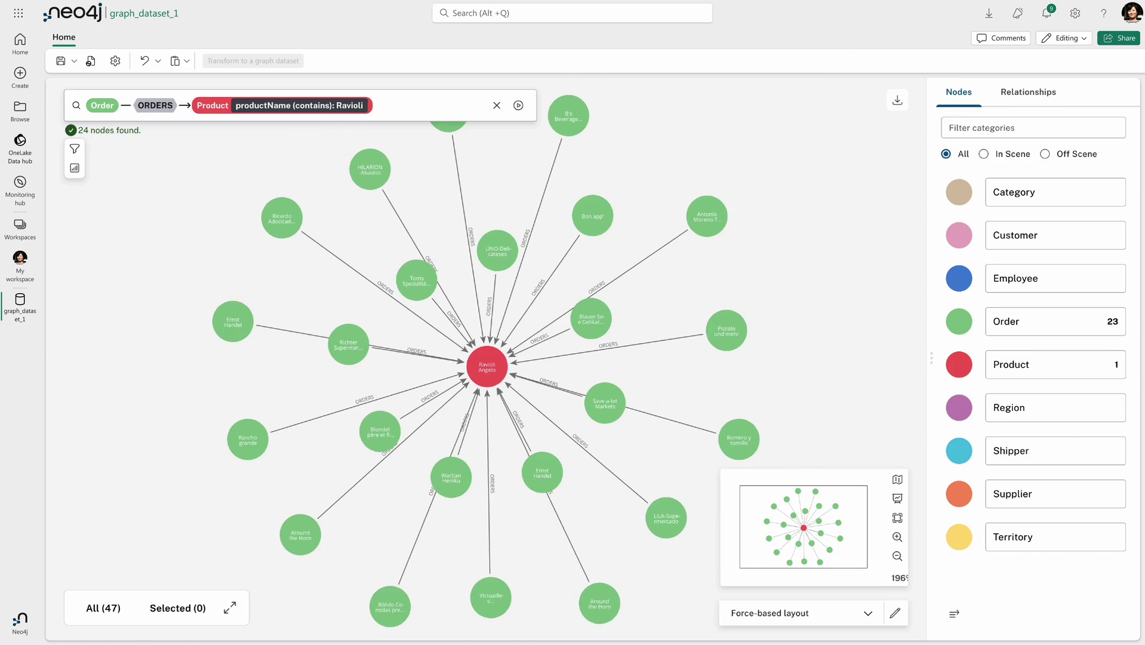
Clear the Ravioli orders from the scene and remove the search pattern.
right_click(776, 255)
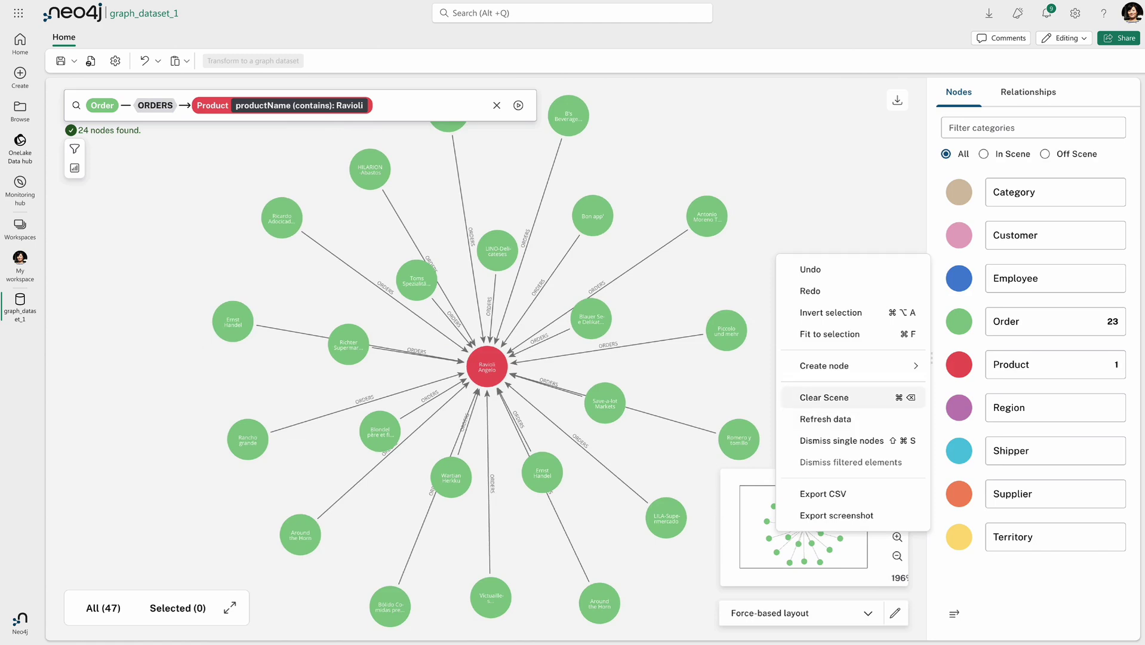
click(824, 397)
click(496, 105)
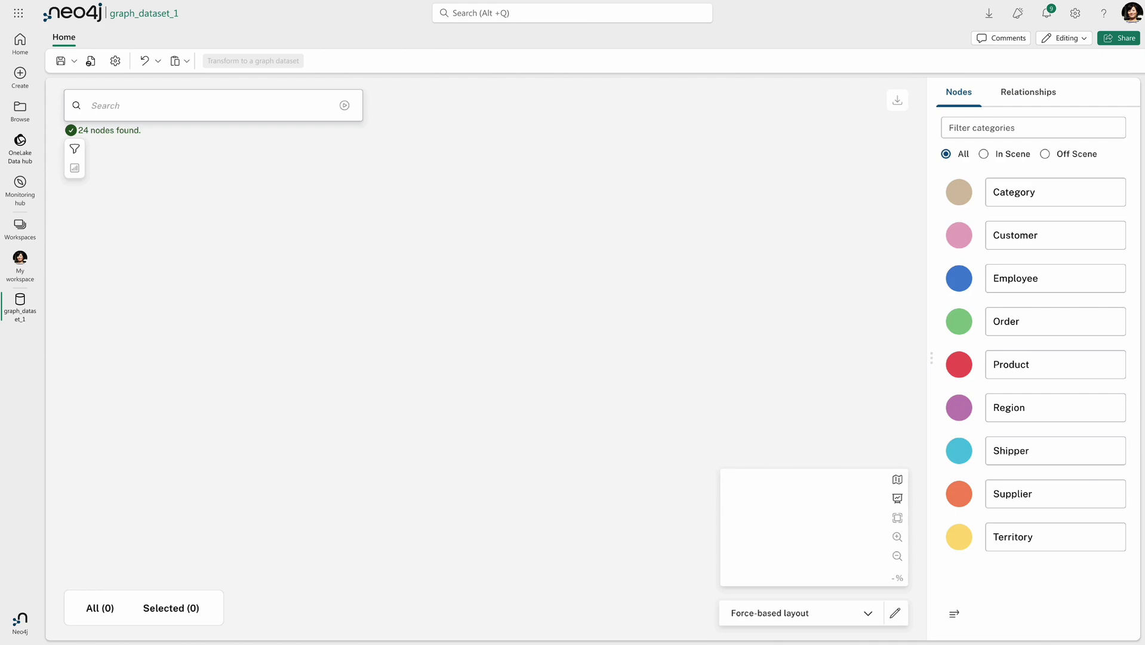
Bring all Product nodes into the scene with a Product search.
click(91, 105)
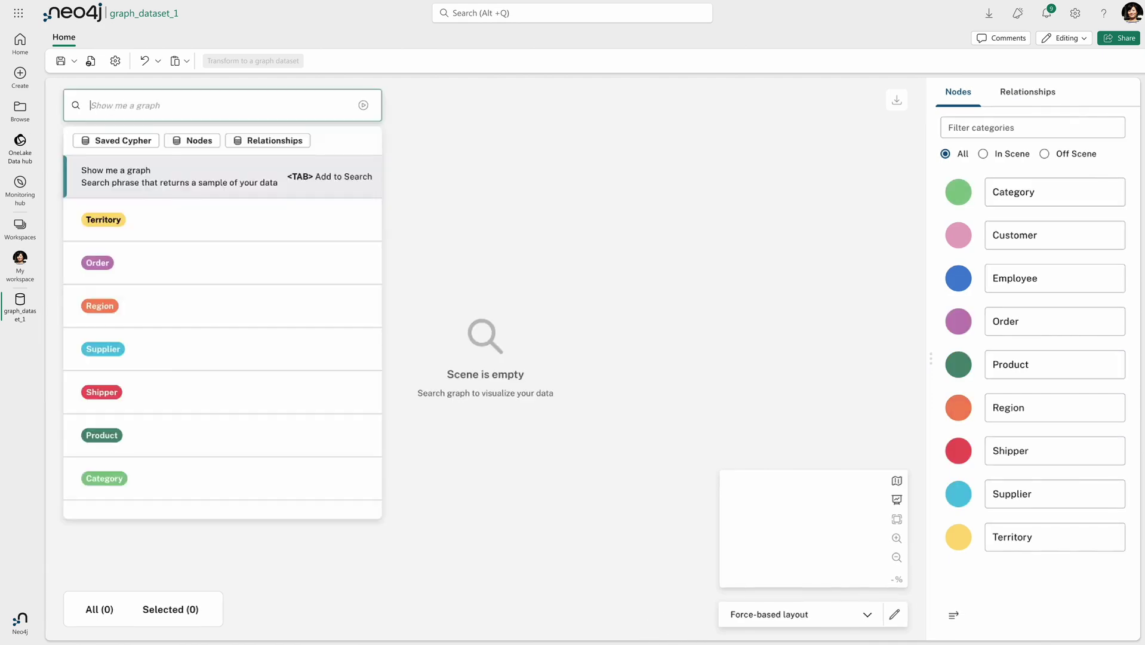
click(104, 434)
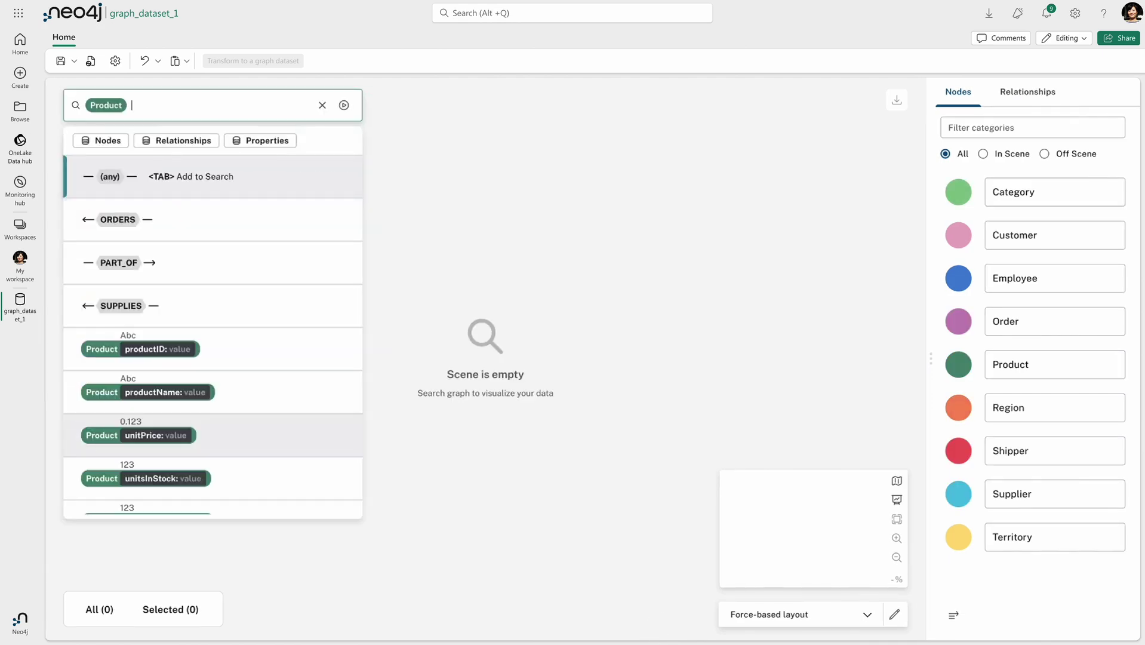
key(Return)
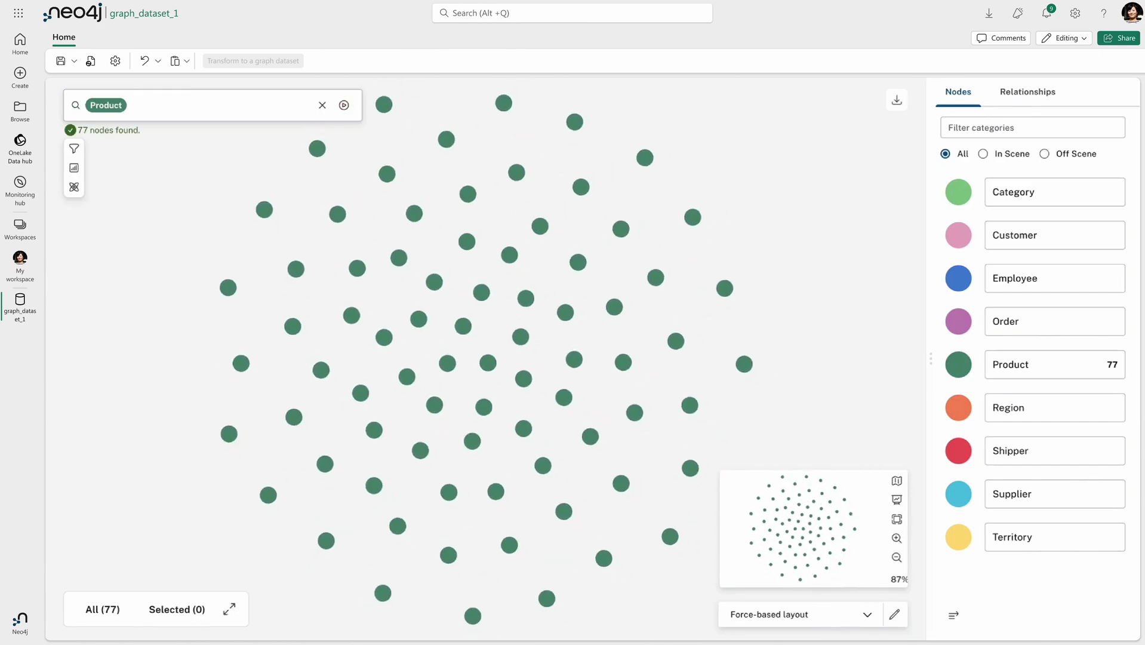
Select all Product nodes and expand them to all connected nodes.
click(1054, 364)
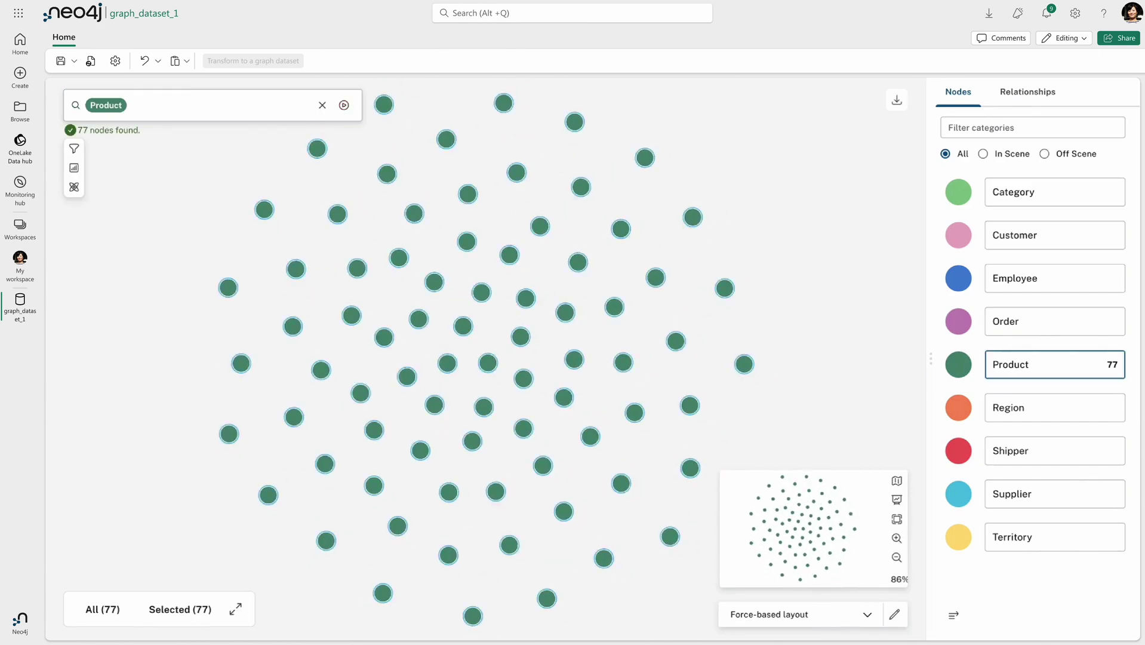
right_click(566, 309)
mouse_move(645, 448)
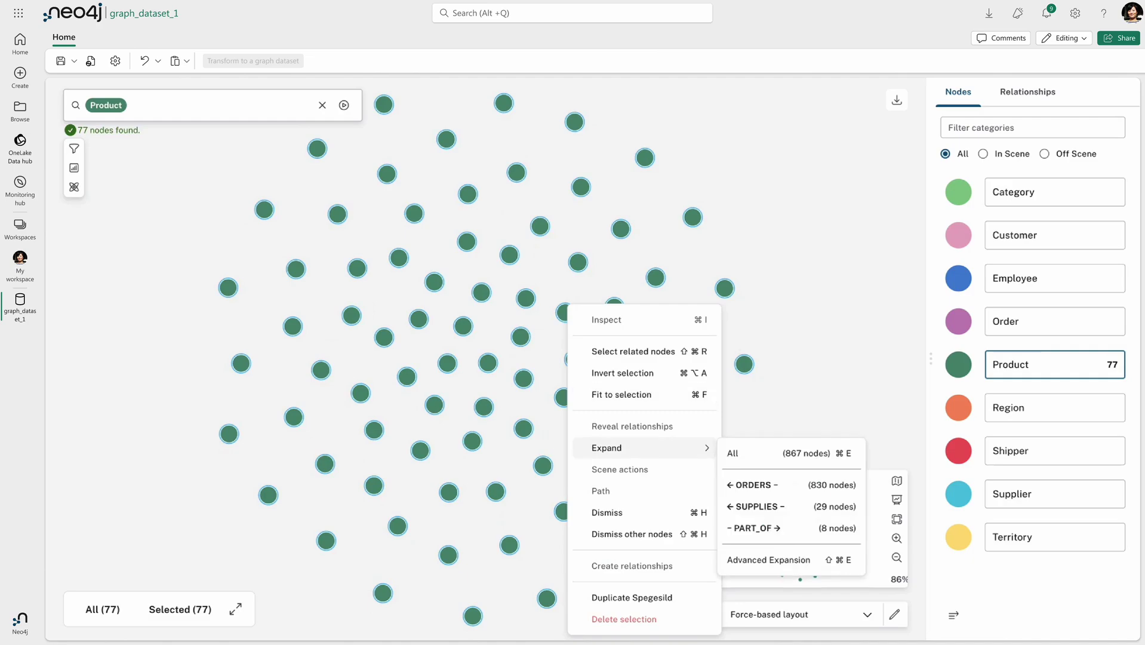
click(789, 454)
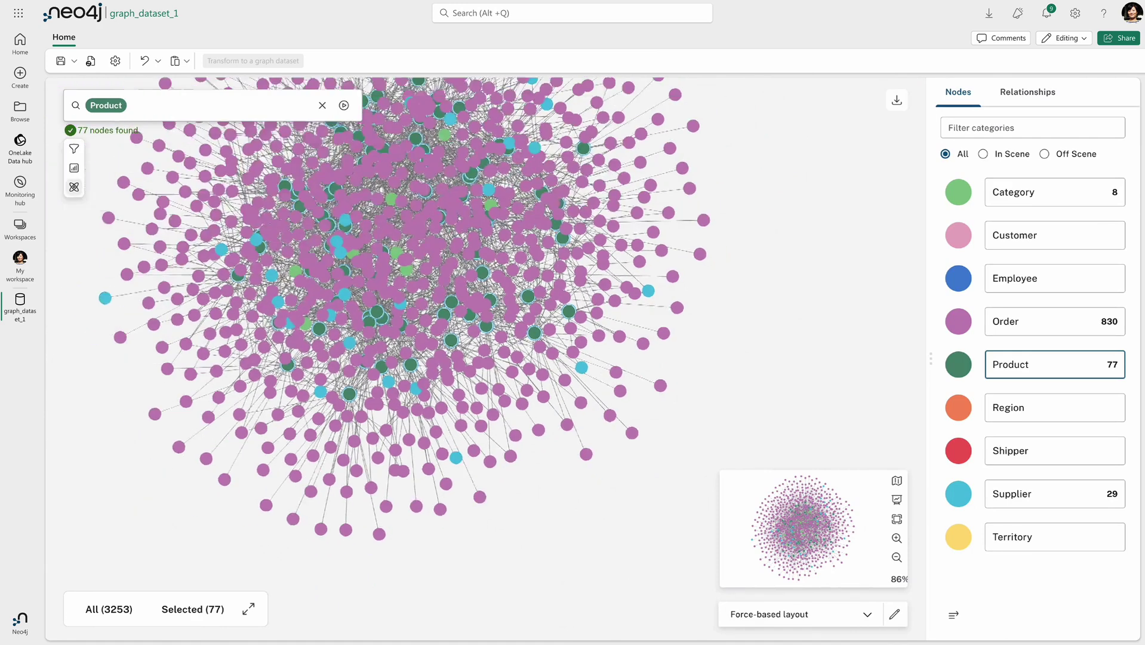
Add the Page Rank Centrality data science algorithm and apply it to the graph in the scene.
click(74, 187)
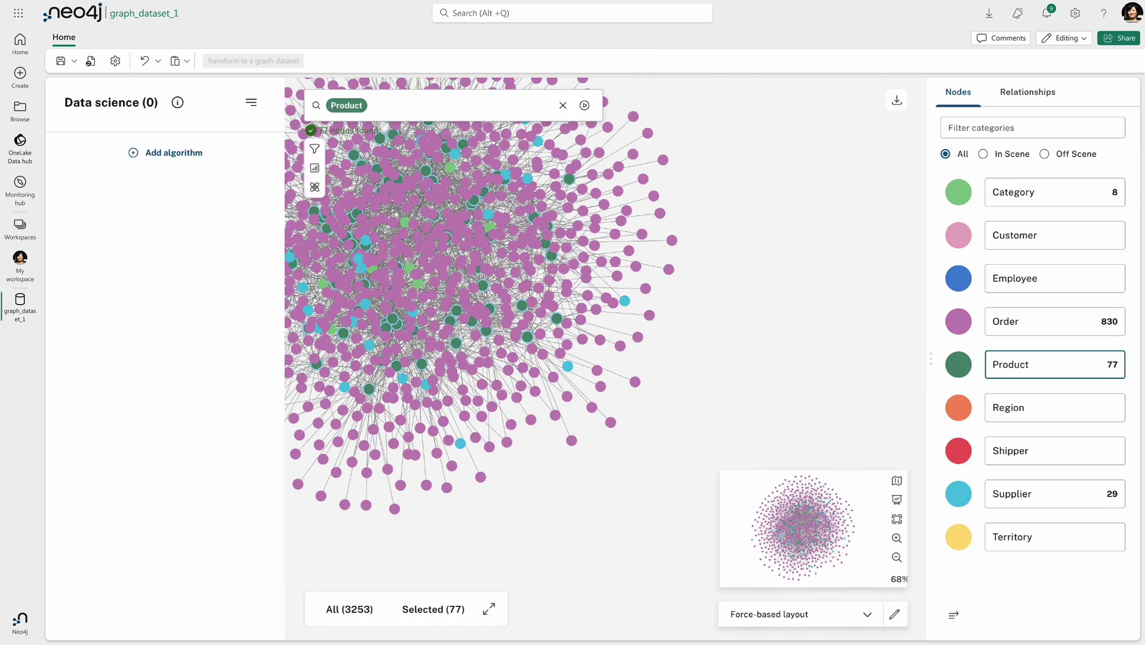
click(165, 152)
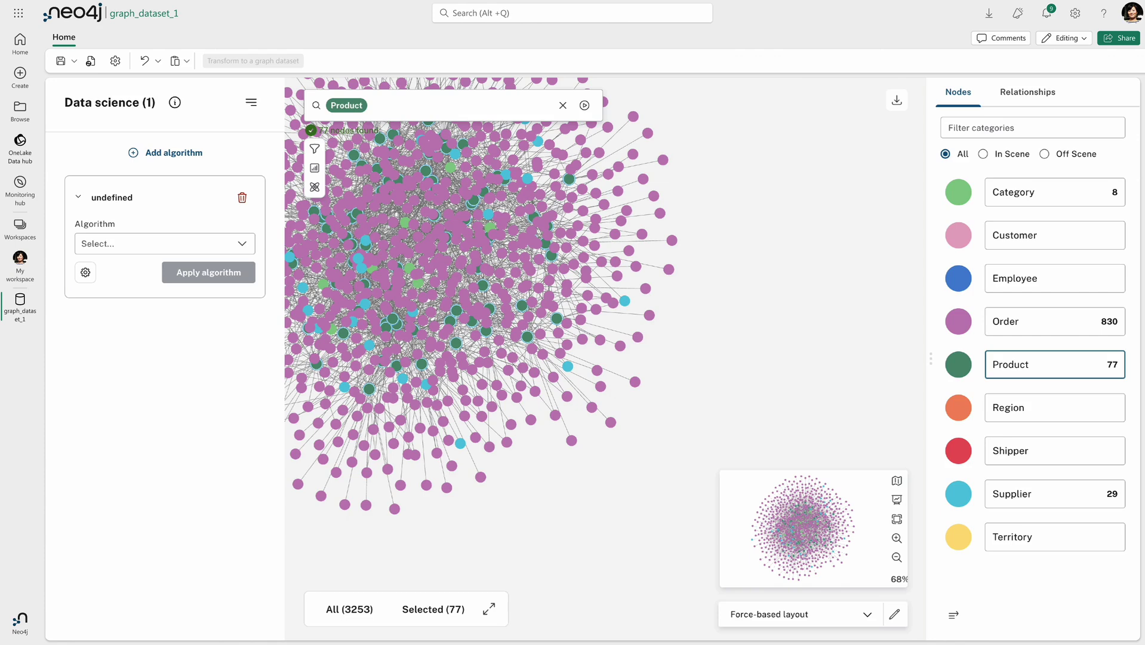
click(164, 243)
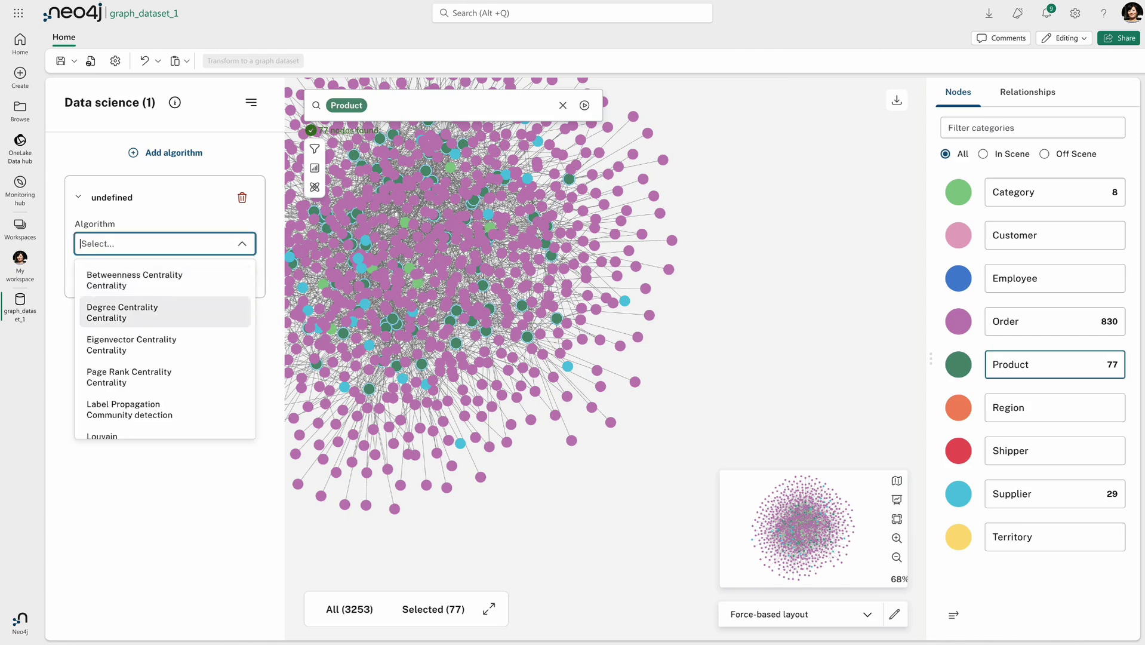
click(129, 377)
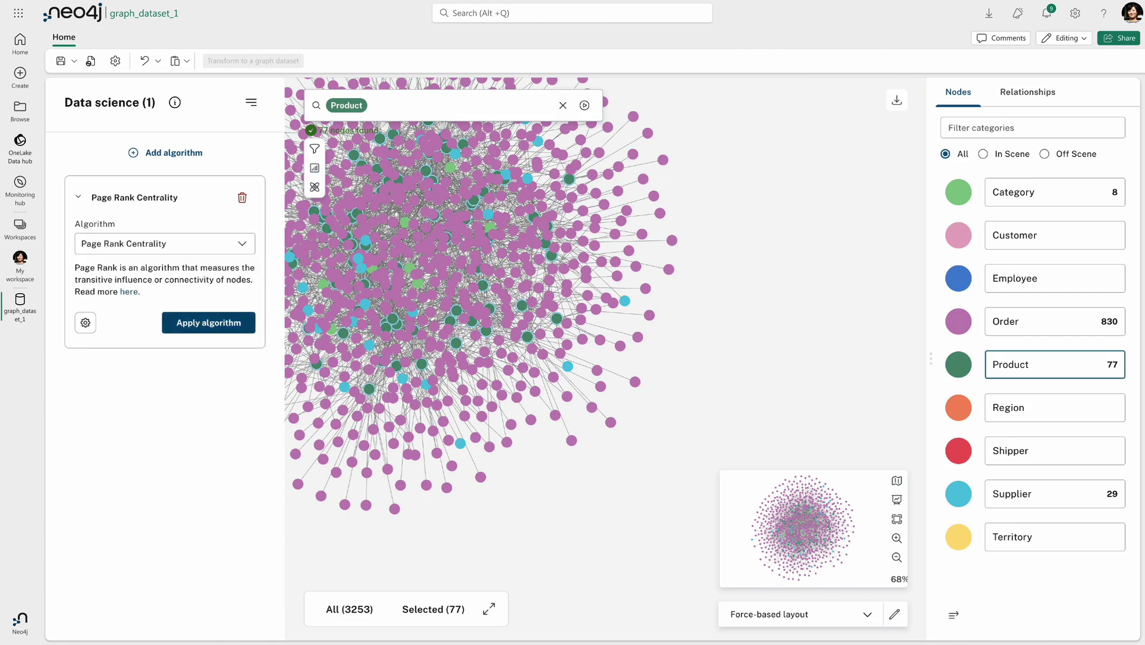
click(209, 322)
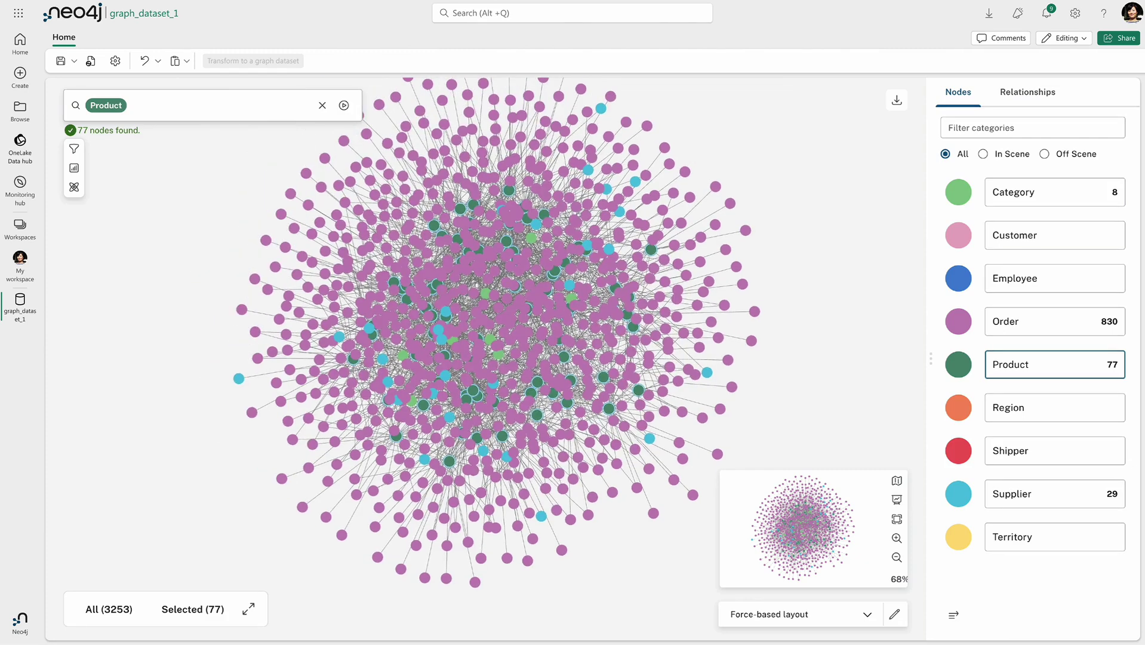
Select everything in the scene except the Product nodes and dismiss the selection, keeping only products.
key(ctrl+a)
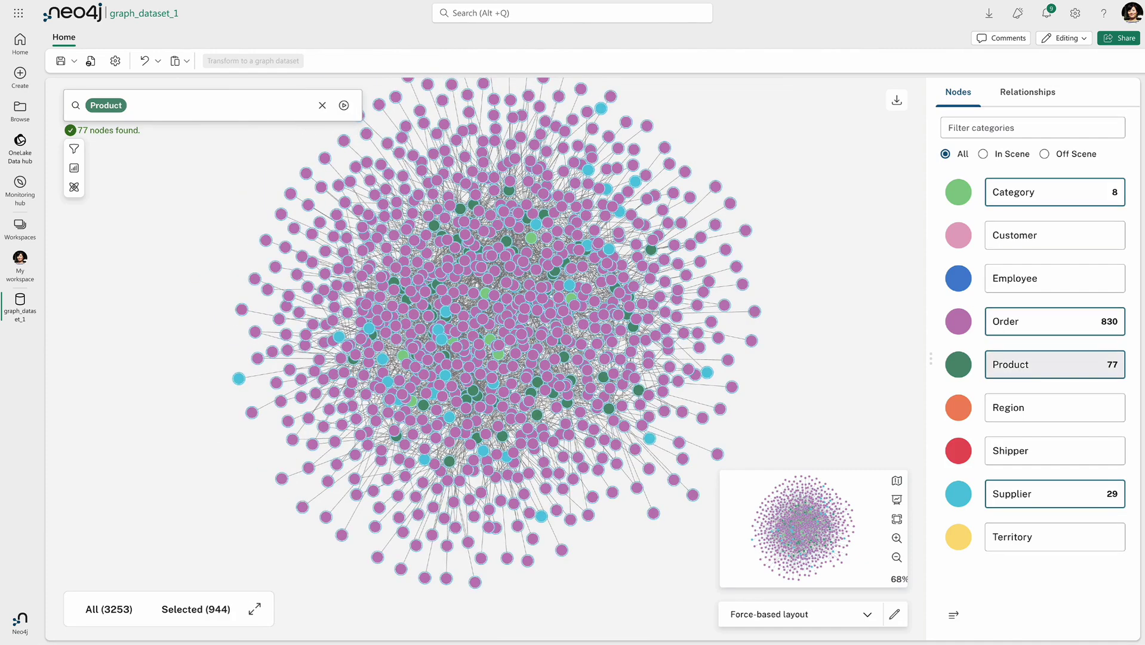
click(1054, 365)
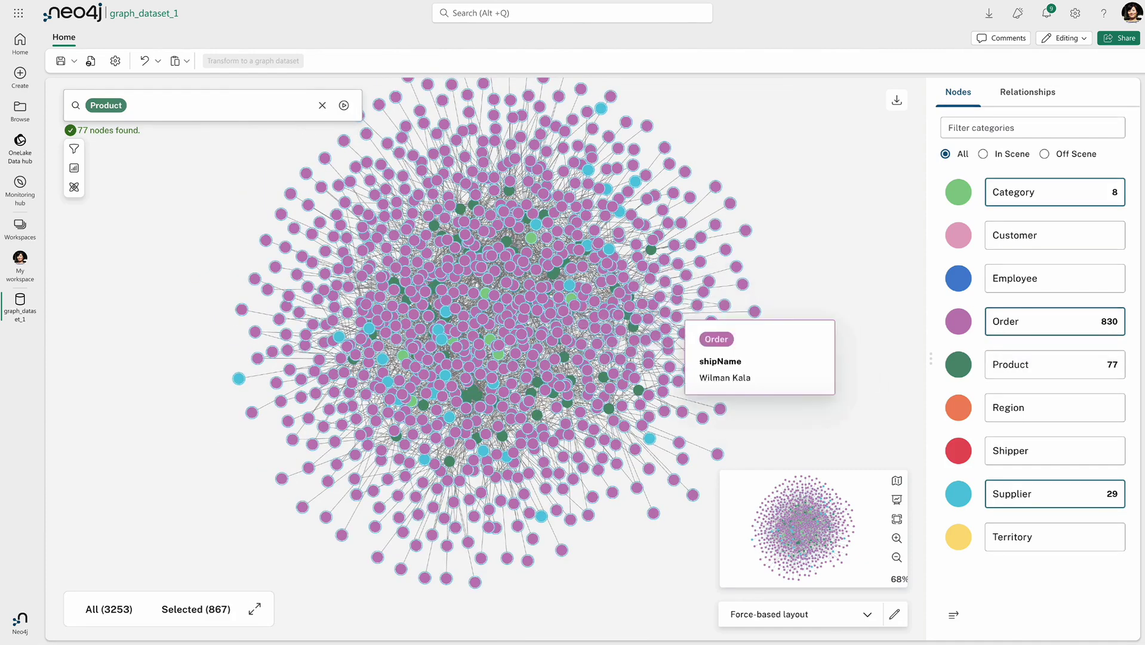
right_click(678, 305)
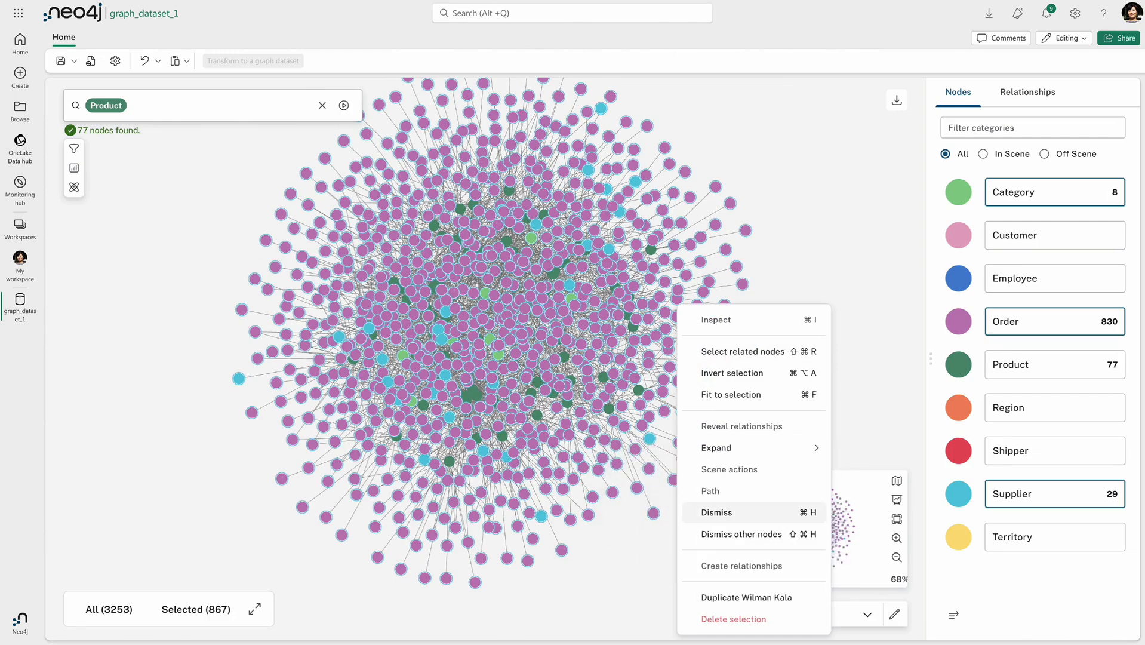
click(716, 512)
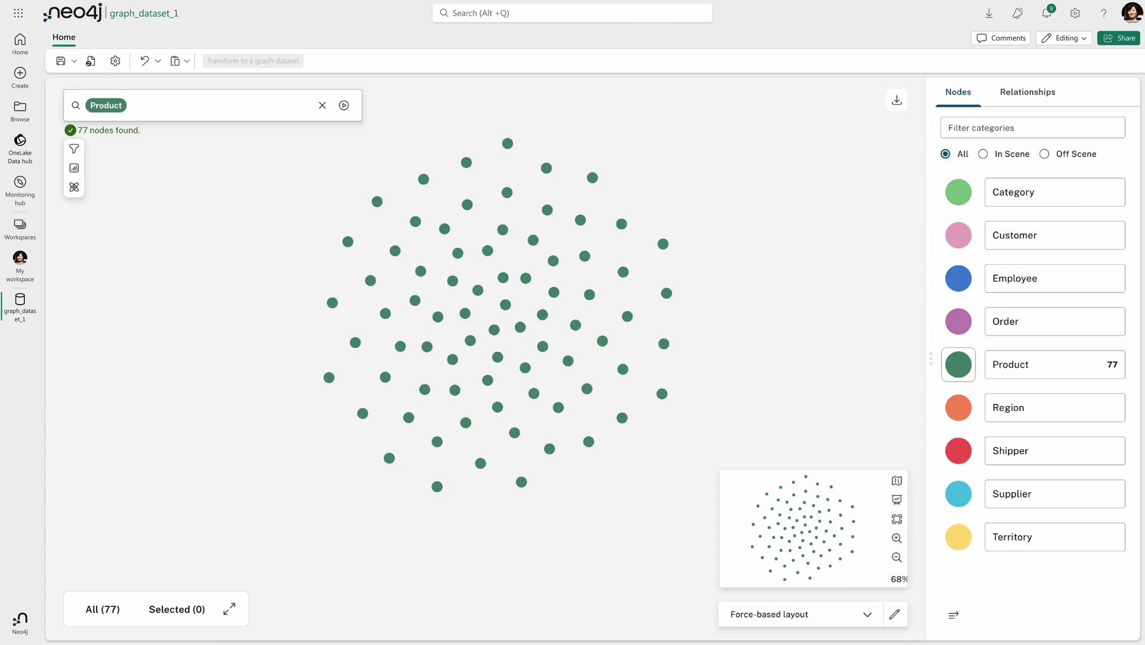
Add rule-based styling to Product nodes that applies a color range based on Page Rank Centrality.
click(958, 364)
click(782, 298)
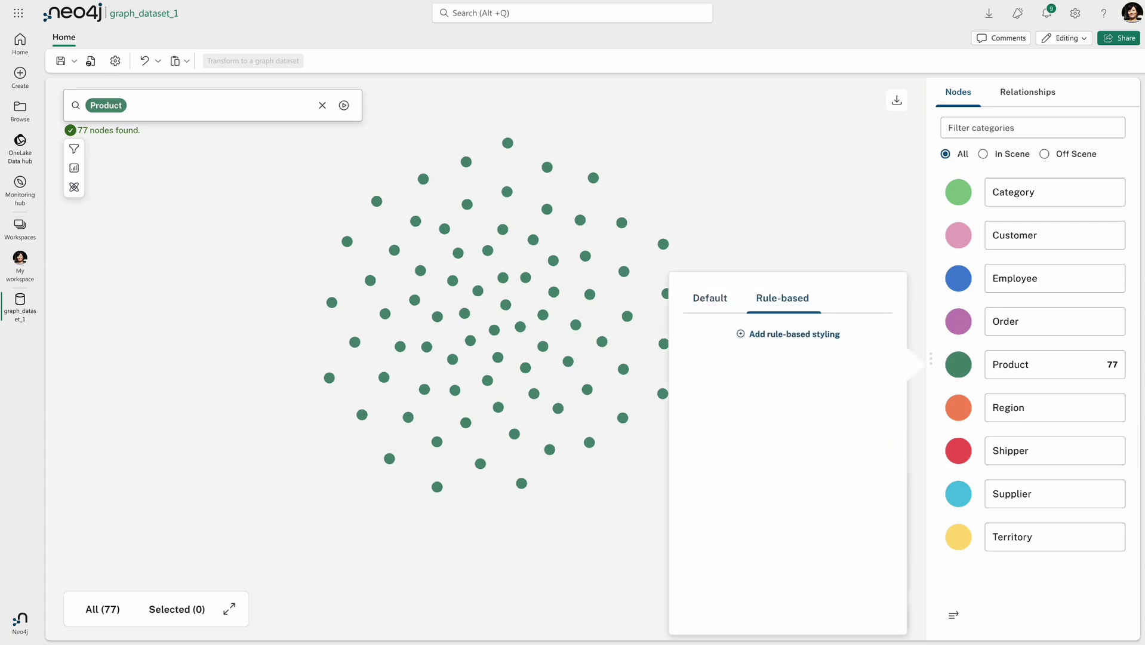
click(788, 334)
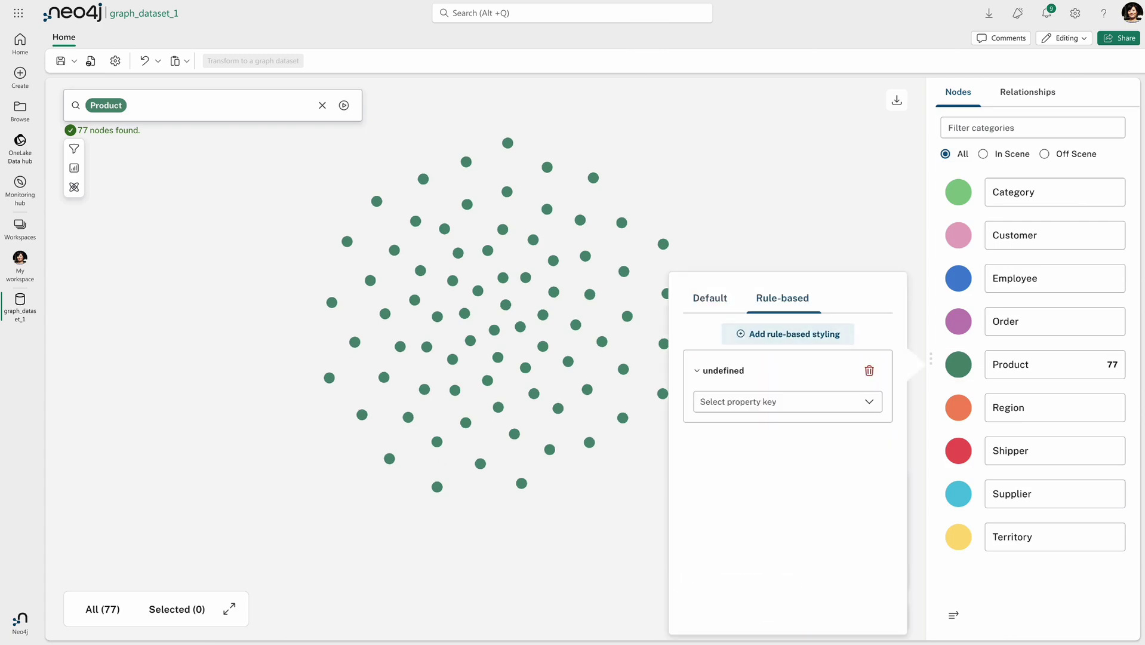
click(787, 401)
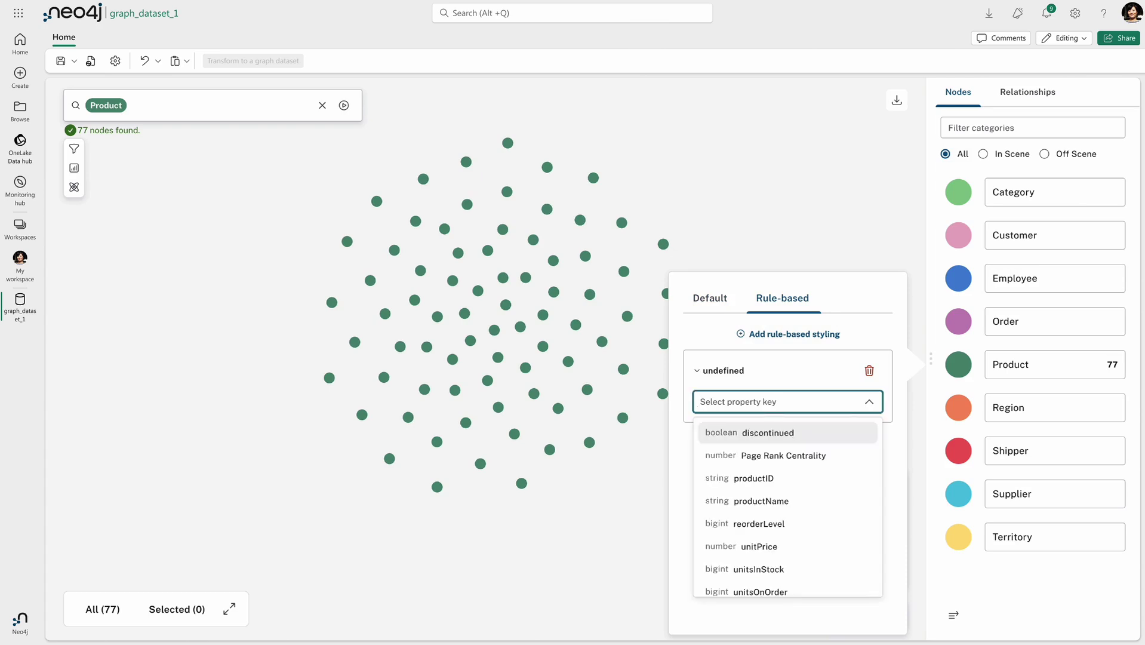
click(783, 455)
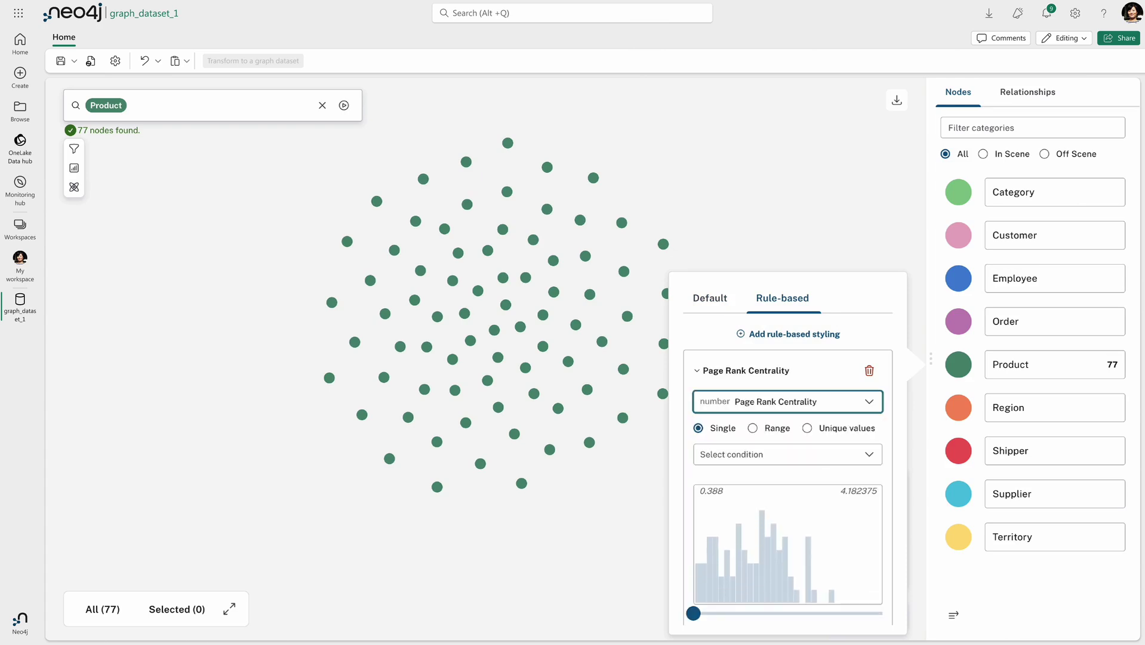
click(752, 428)
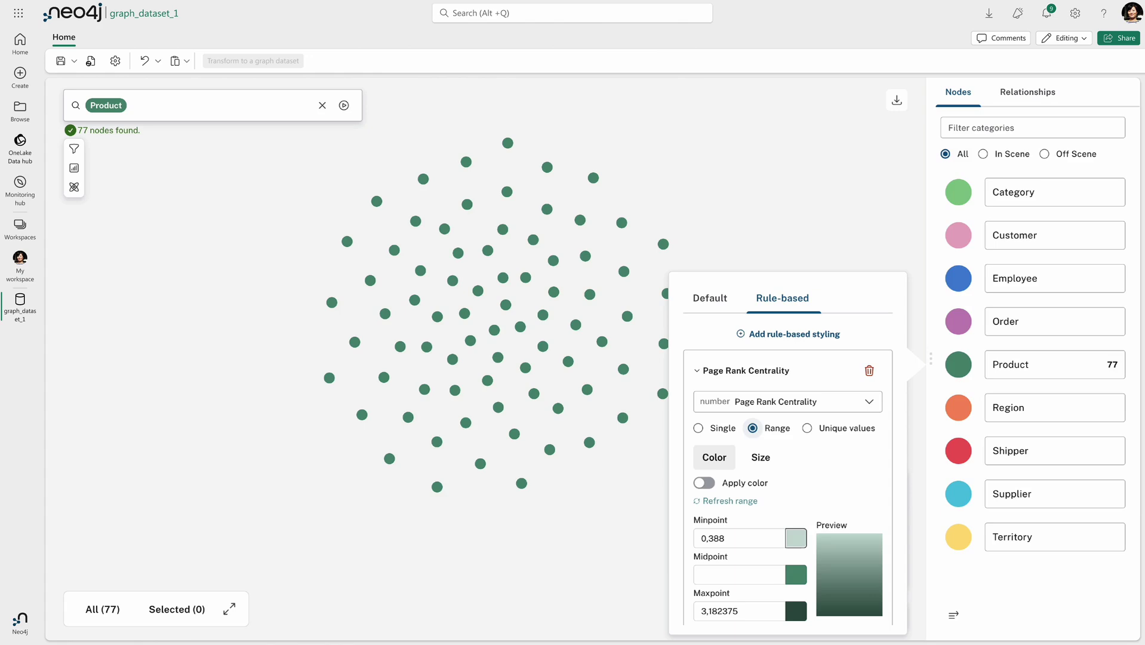
click(704, 482)
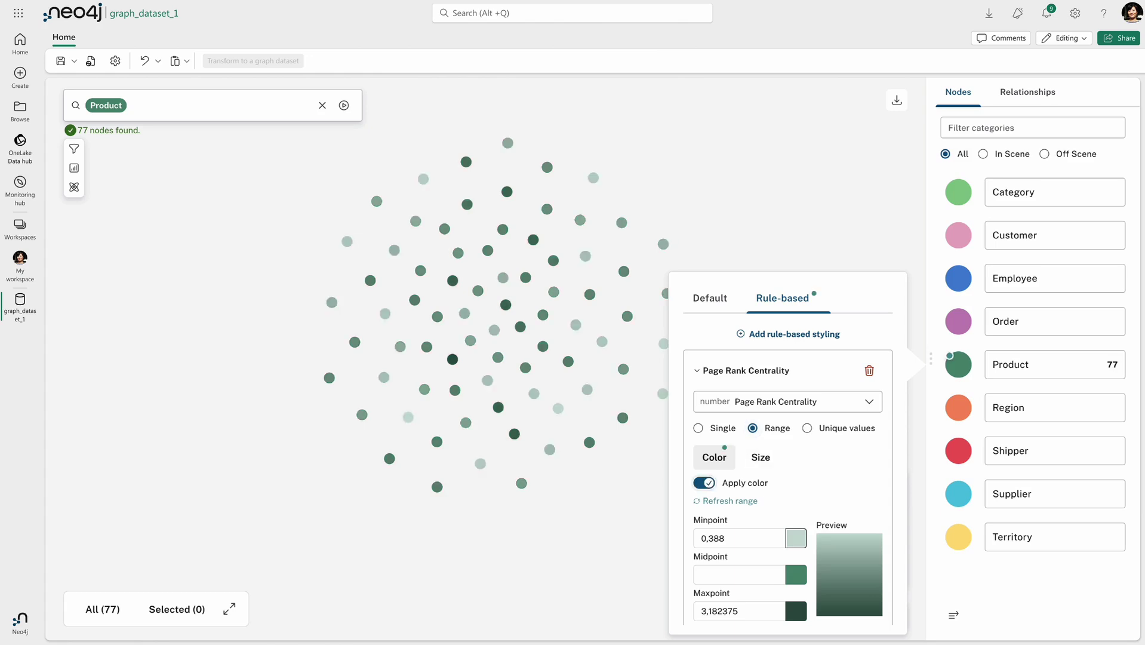
Apply size scaling to the Page Rank Centrality rule, with 0.25x at the minpoint and 4x at the maxpoint, and close the styling options.
click(760, 456)
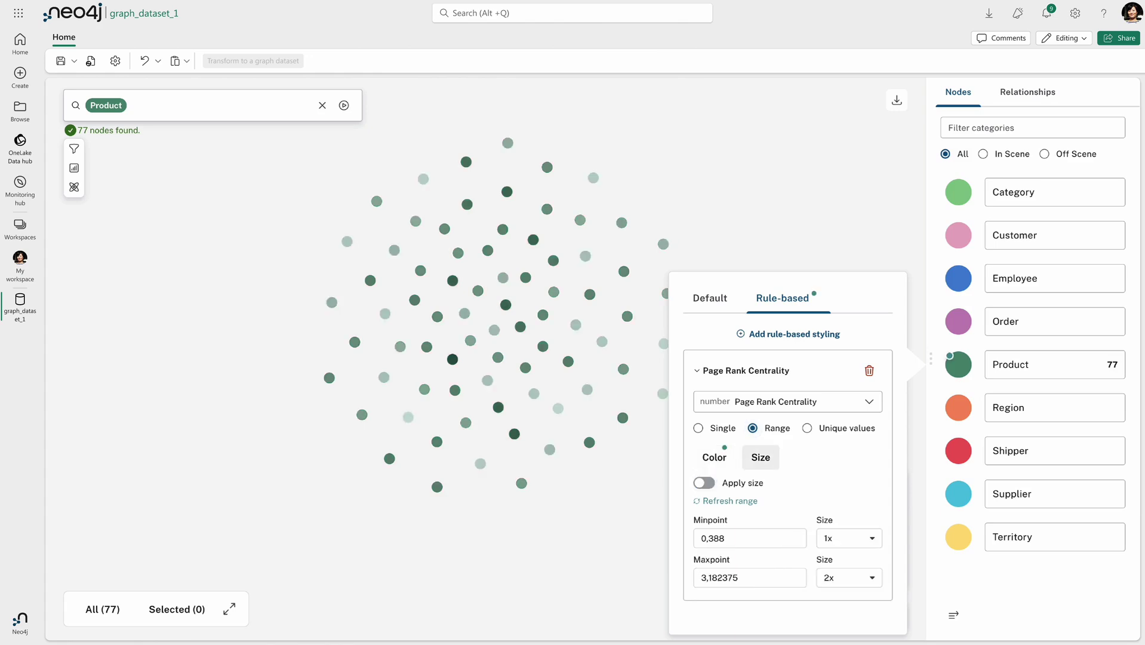
click(704, 483)
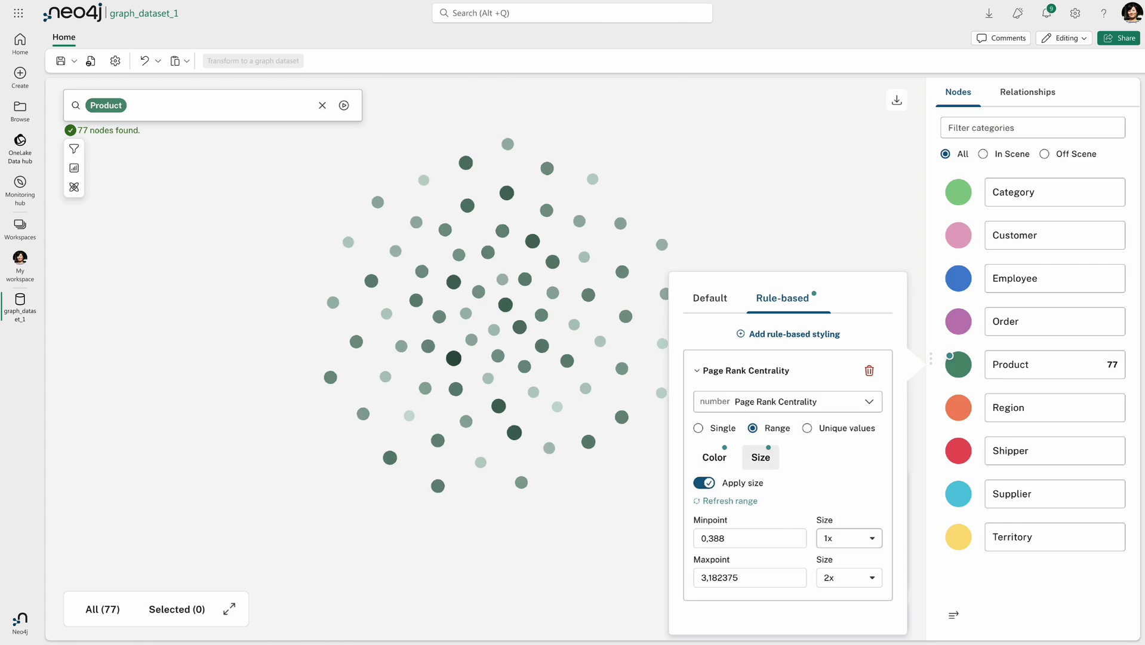
click(849, 538)
click(841, 415)
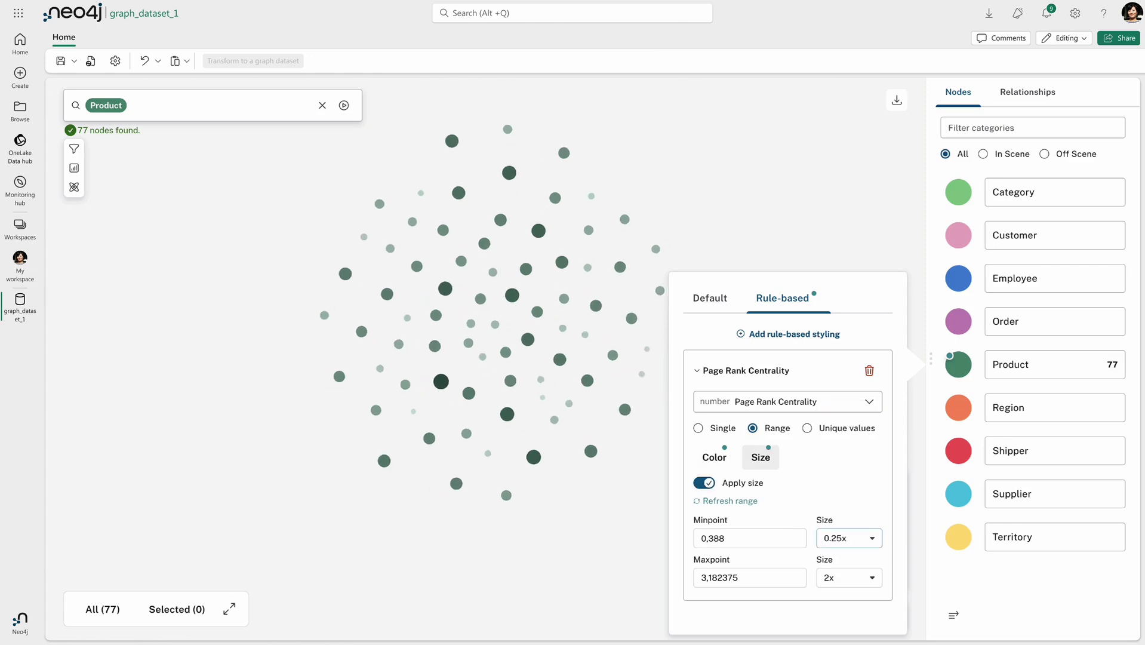
click(849, 577)
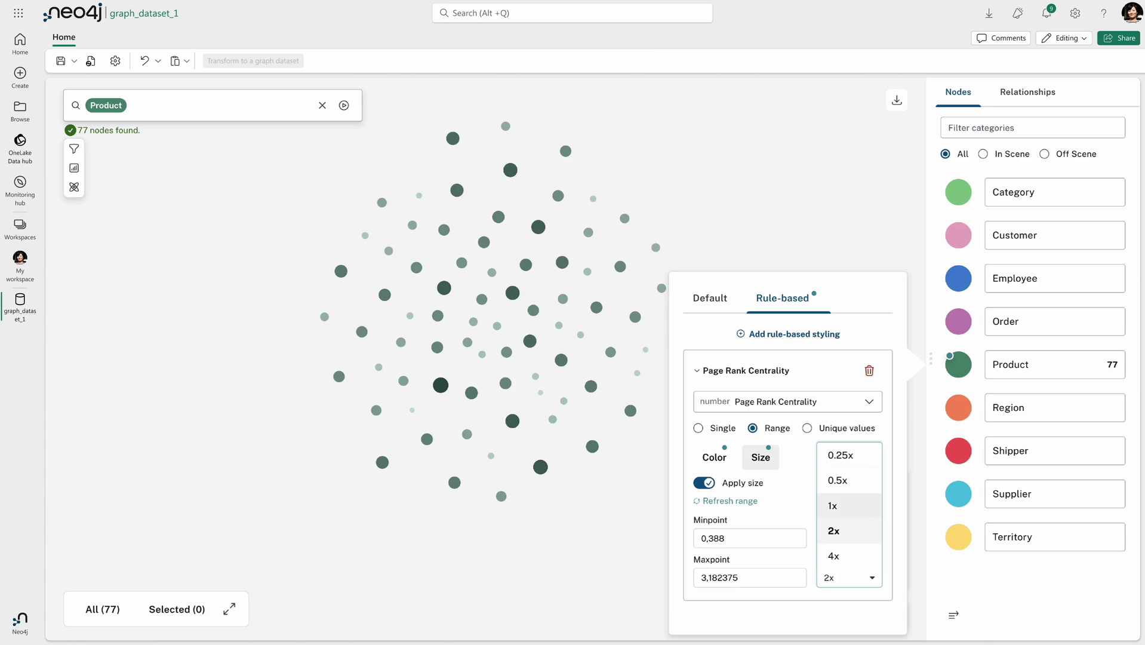
click(841, 556)
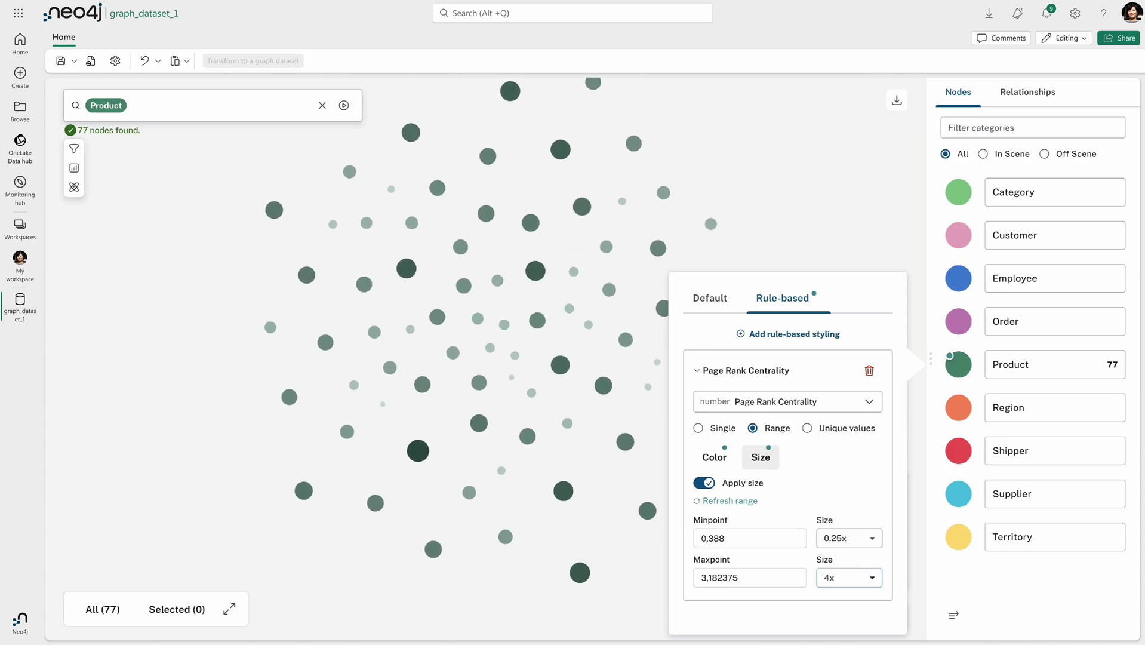
click(958, 364)
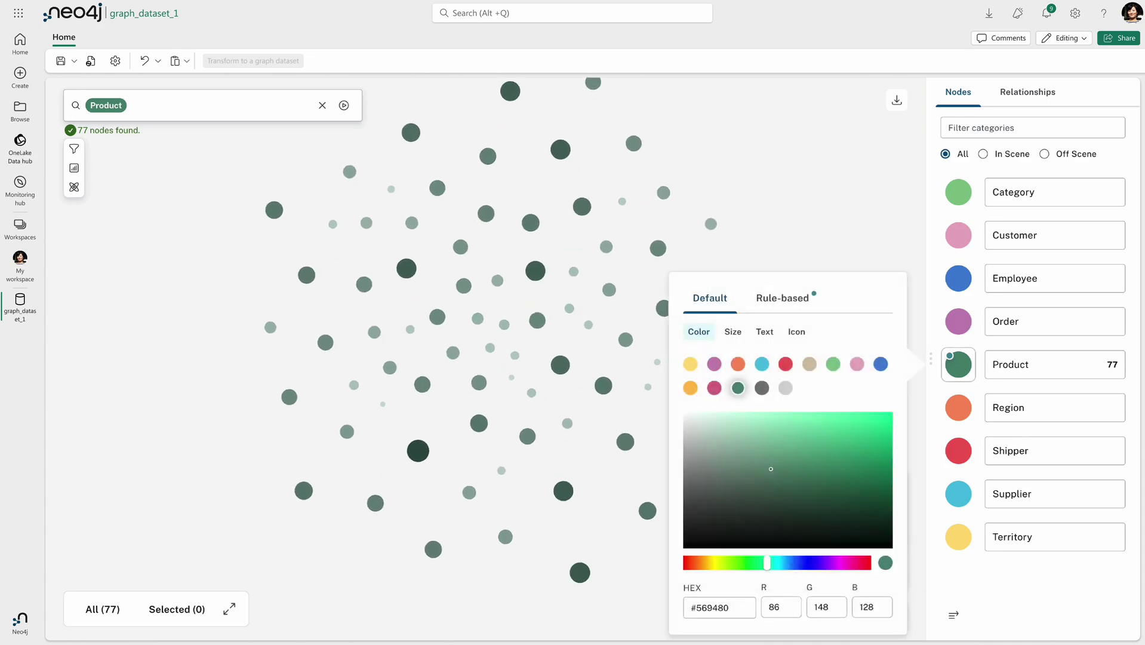
key(Escape)
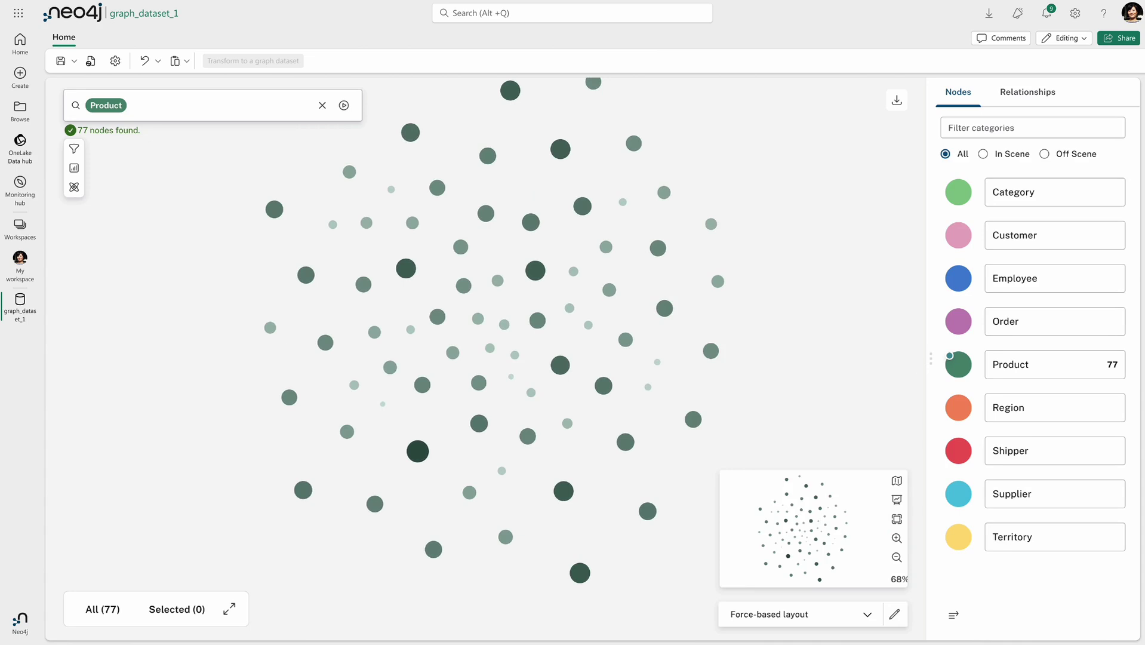
Switch the scene to the Hierarchical layout and inspect the properties of the Raclette Courdavault product node.
click(800, 614)
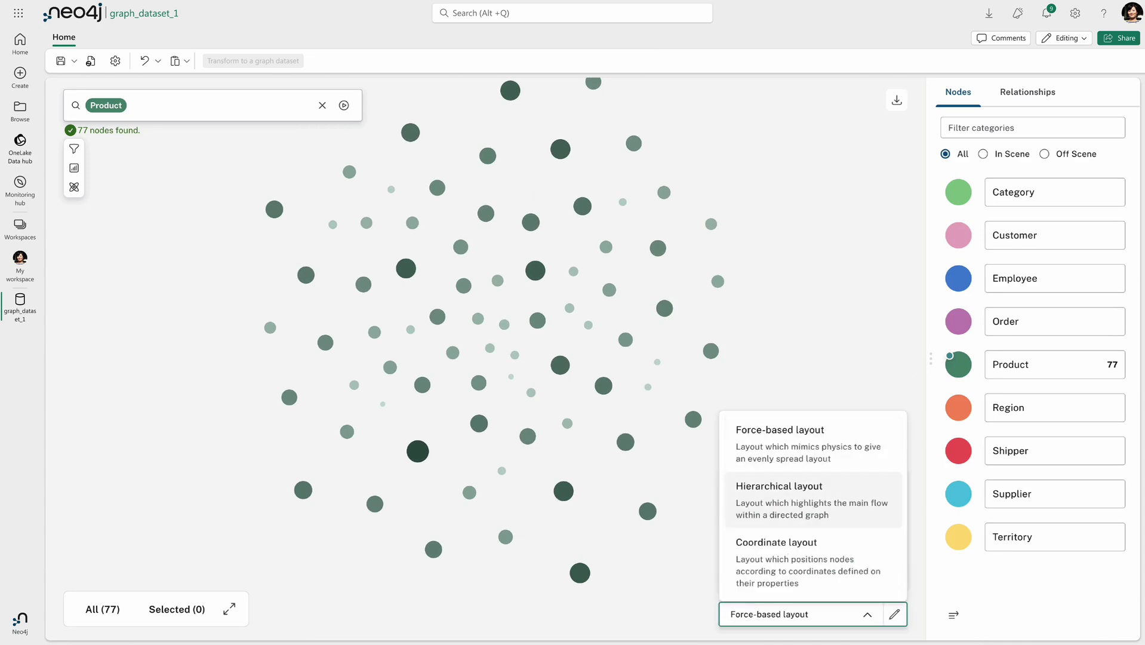
click(779, 494)
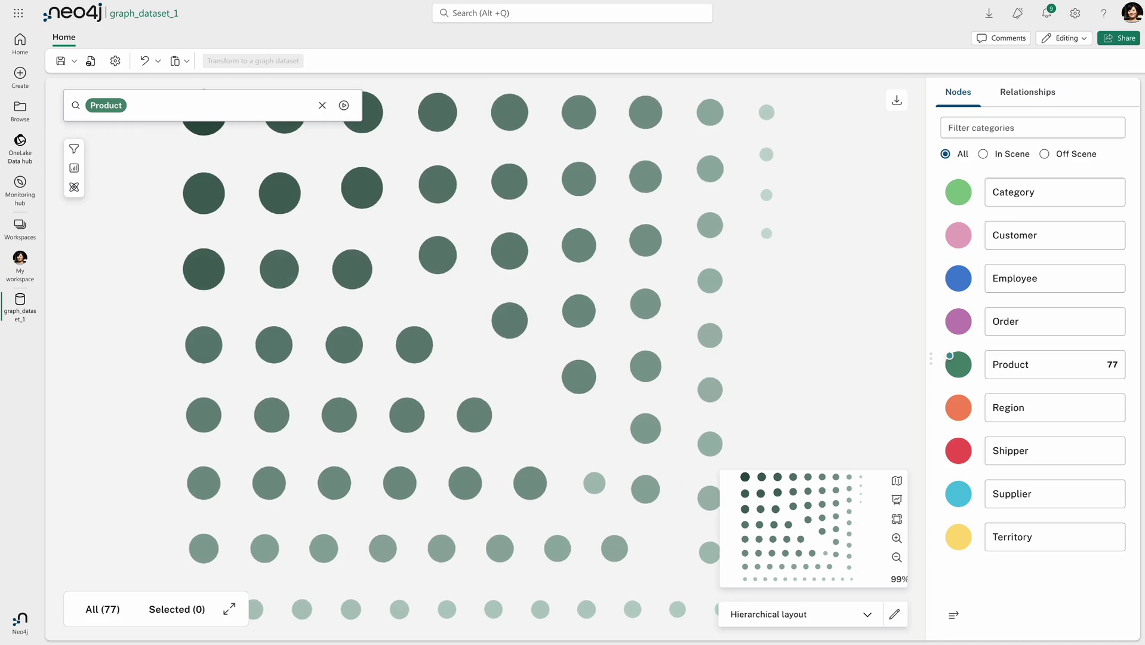
click(279, 243)
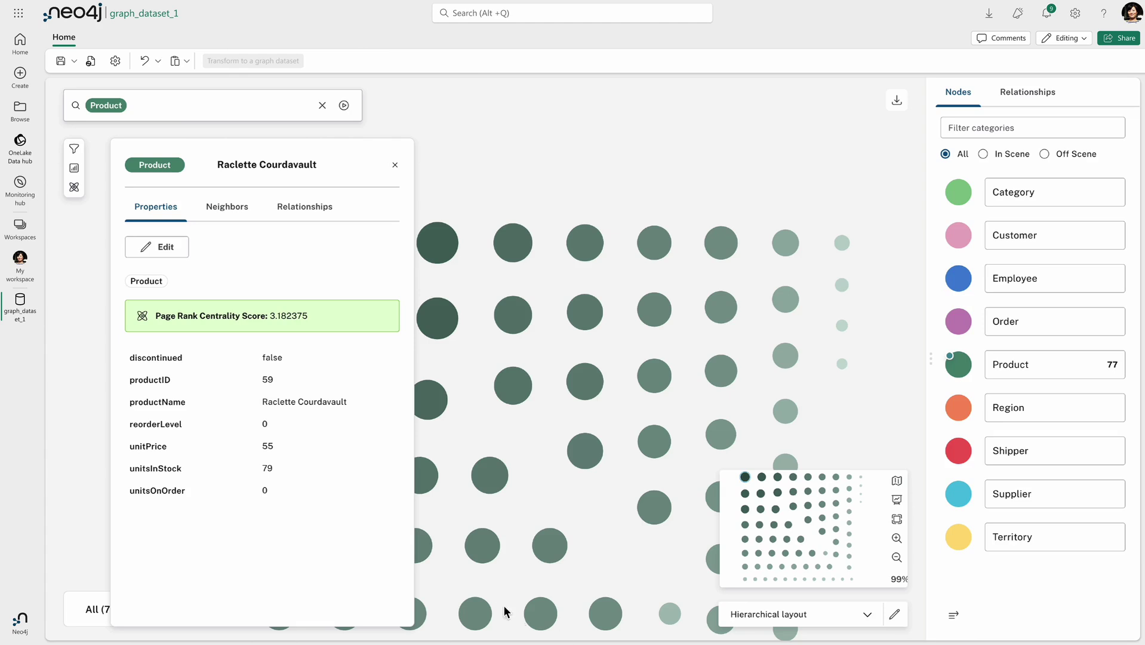
Return to My workspace and show the available actions for graph_dataset_1.
click(20, 263)
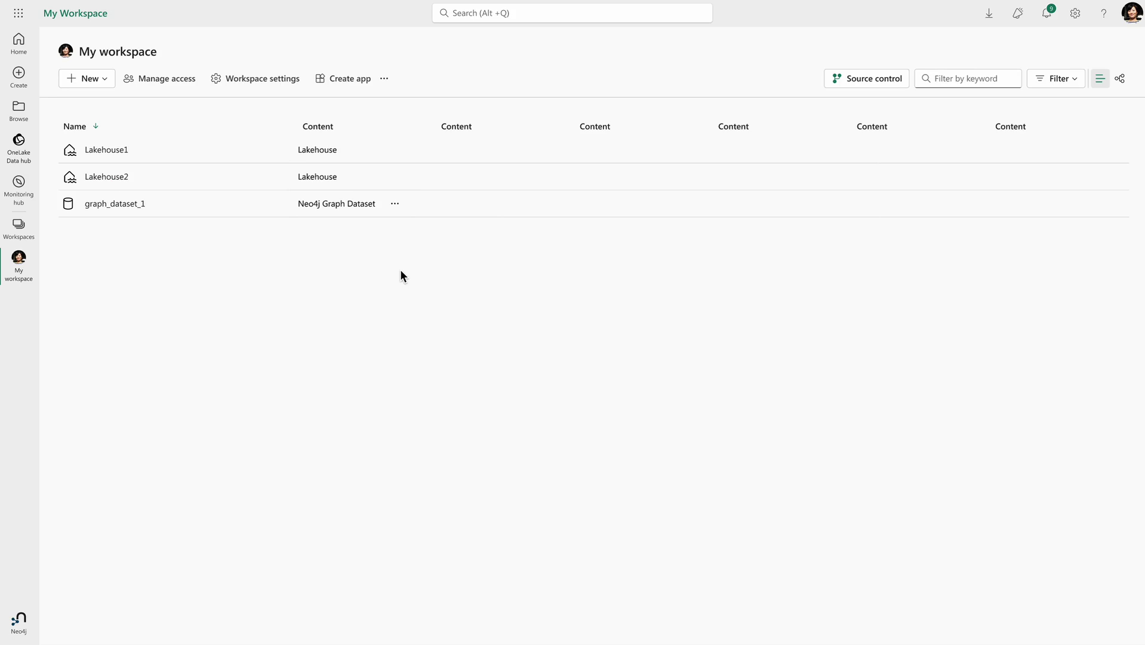
click(395, 205)
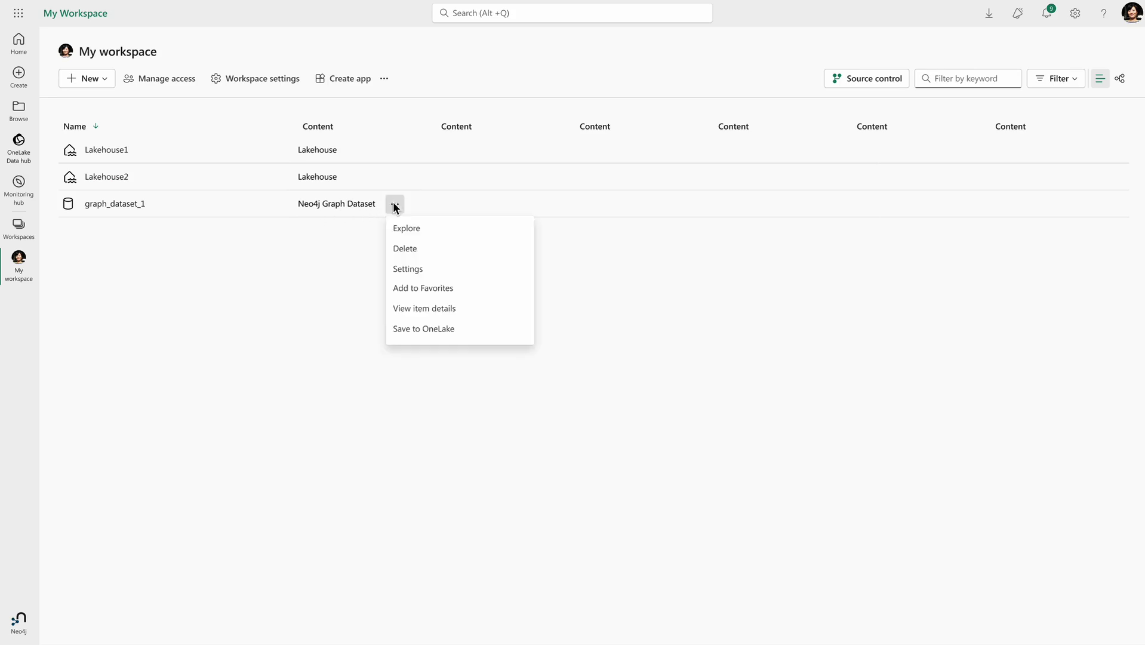